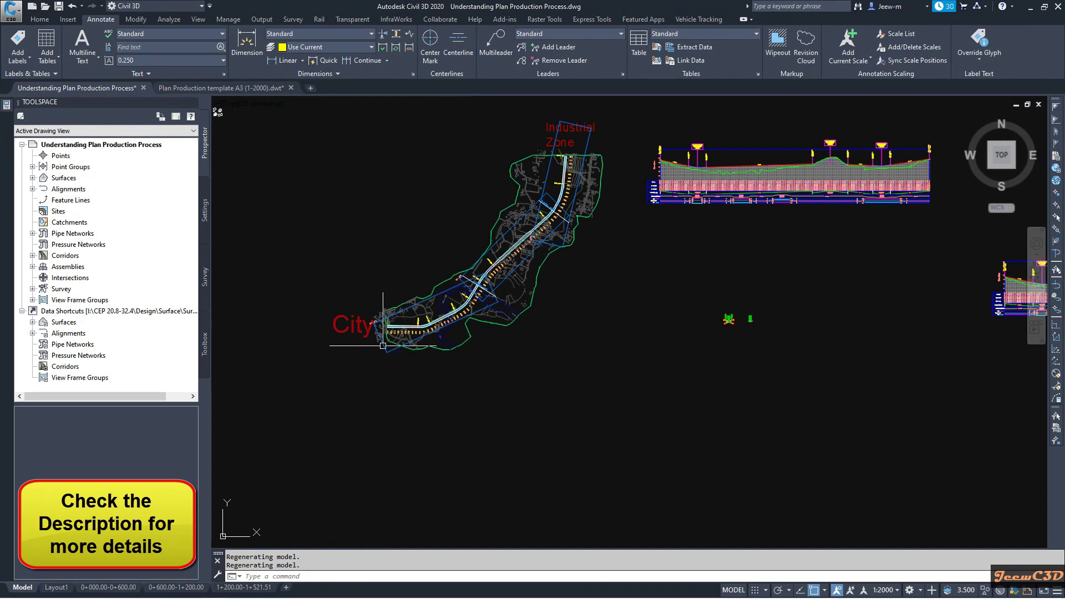
Zoom and pan along the road alignment and profile in the current drawing
{"action": "mouse_move", "coordinate": [583, 420]}
{"action": "scroll", "coordinate": [441, 315], "scroll_direction": "up", "scroll_amount": 5}
{"action": "scroll", "coordinate": [441, 315], "scroll_direction": "down", "scroll_amount": 3}
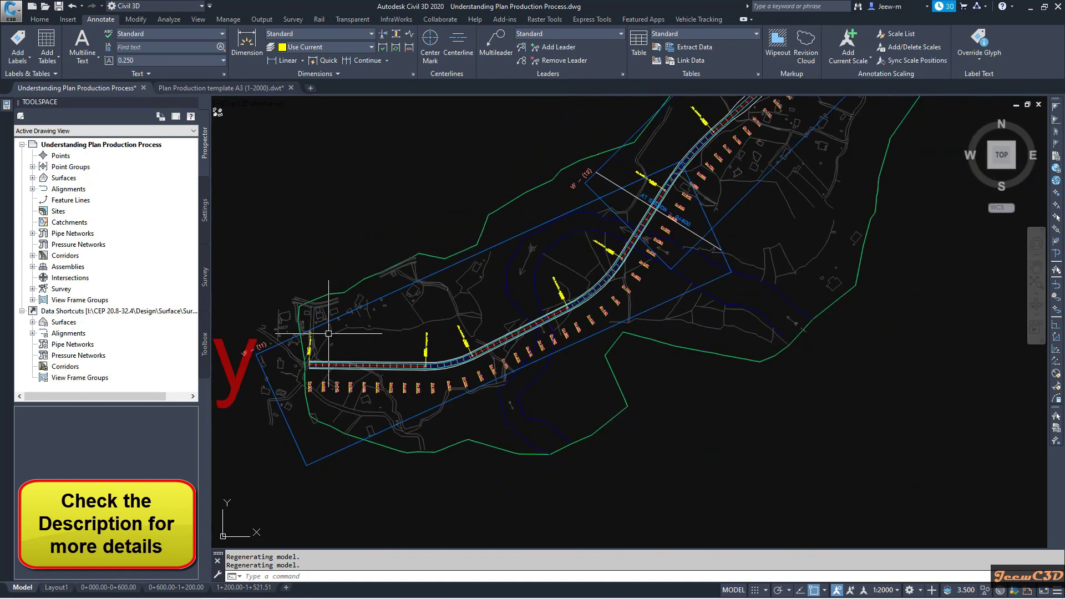
{"action": "scroll", "coordinate": [495, 235], "scroll_direction": "up", "scroll_amount": 3}
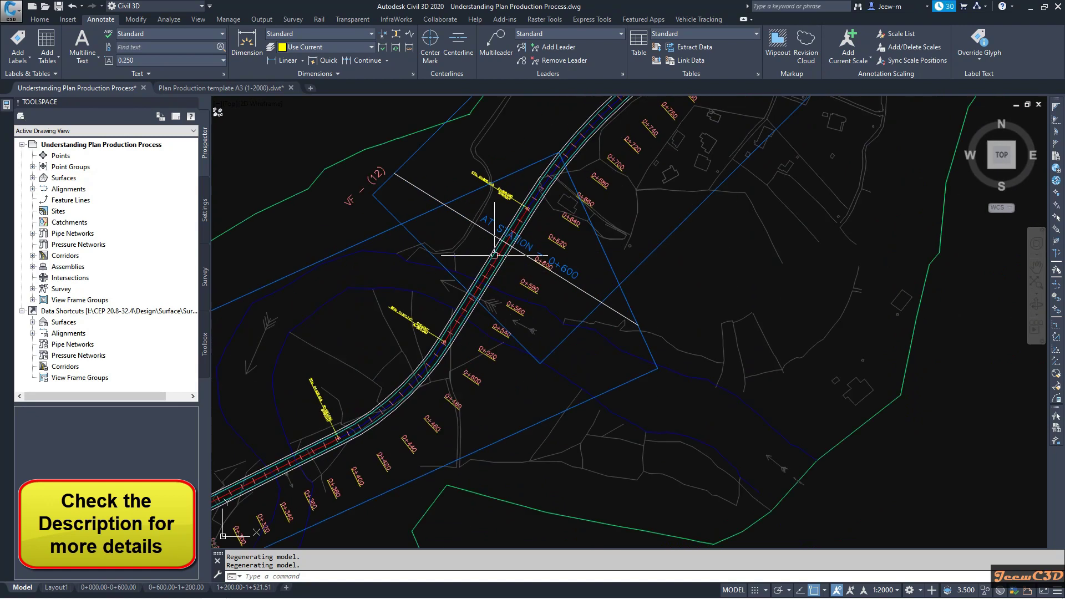
{"action": "middle_click_drag", "start_coordinate": [552, 233], "coordinate": [627, 233]}
{"action": "scroll", "coordinate": [566, 379], "scroll_direction": "down", "scroll_amount": 4}
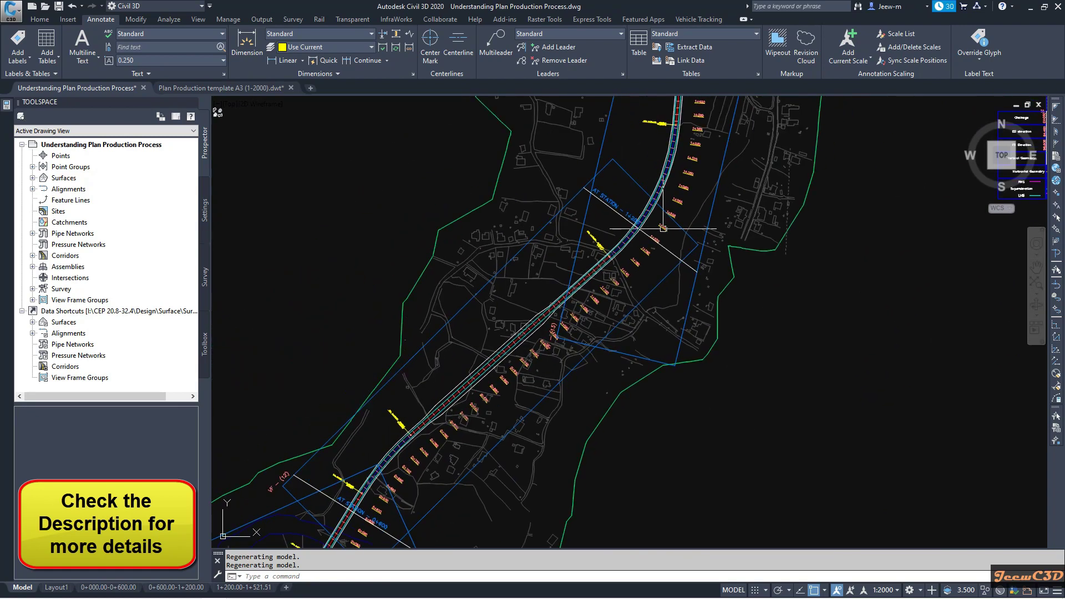
{"action": "scroll", "coordinate": [566, 379], "scroll_direction": "down", "scroll_amount": 2}
{"action": "scroll", "coordinate": [454, 430], "scroll_direction": "up", "scroll_amount": 2}
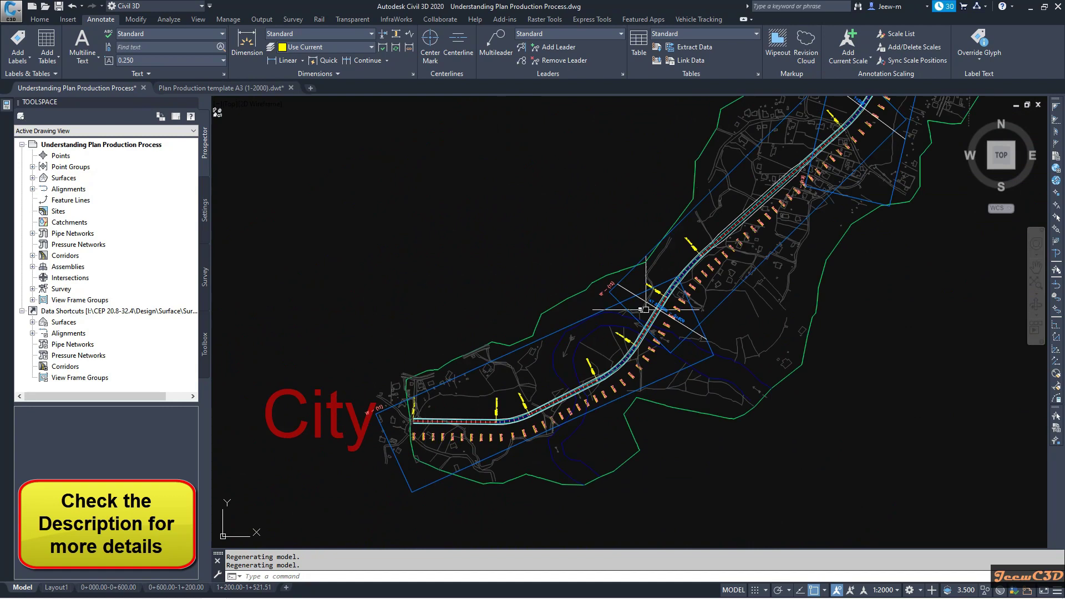
{"action": "scroll", "coordinate": [552, 425], "scroll_direction": "up", "scroll_amount": 2}
{"action": "scroll", "coordinate": [501, 406], "scroll_direction": "down", "scroll_amount": 3}
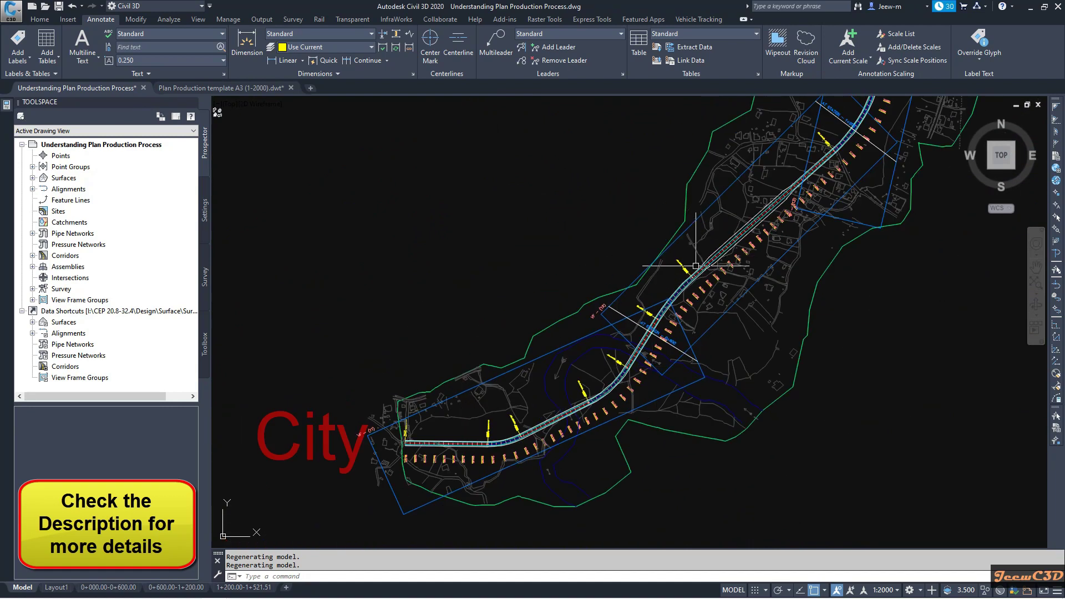
{"action": "scroll", "coordinate": [693, 311], "scroll_direction": "down", "scroll_amount": 3}
{"action": "middle_click_drag", "start_coordinate": [531, 491], "coordinate": [636, 388]}
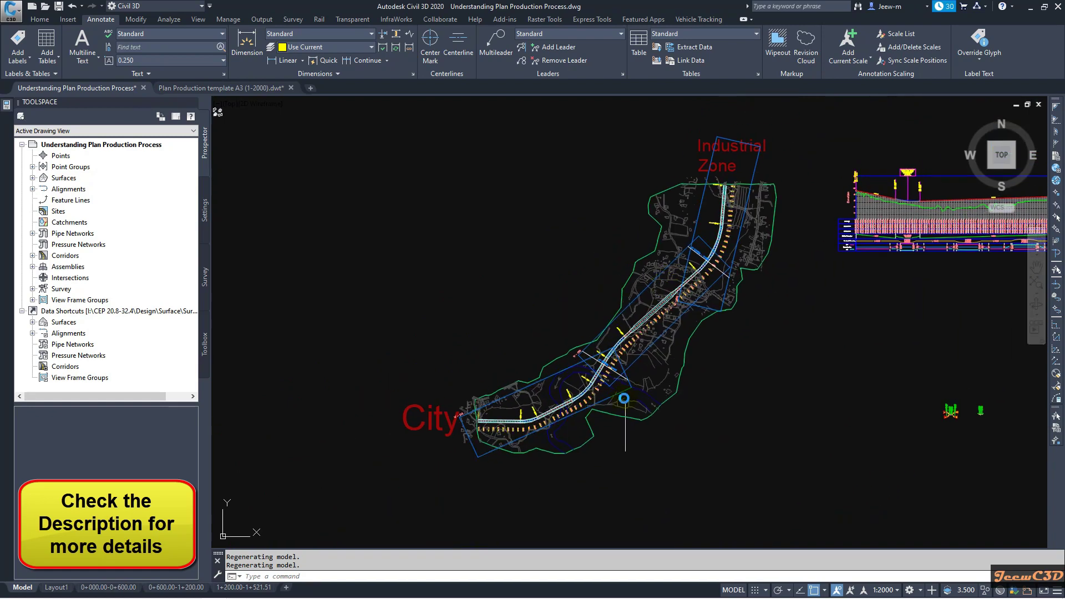
{"action": "scroll", "coordinate": [636, 388], "scroll_direction": "up", "scroll_amount": 7}
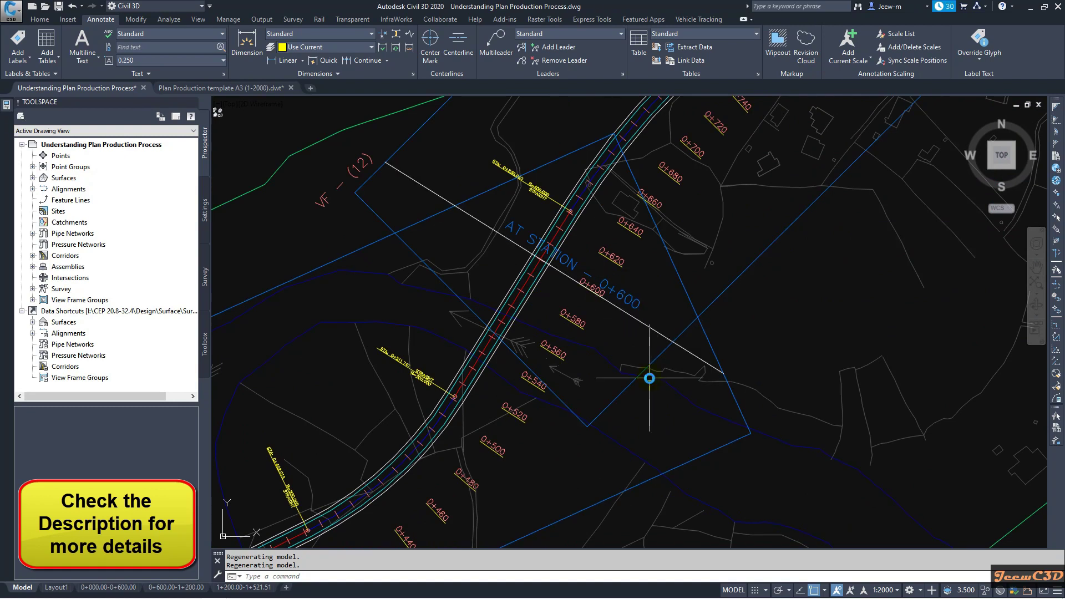
{"action": "scroll", "coordinate": [650, 373], "scroll_direction": "down", "scroll_amount": 2}
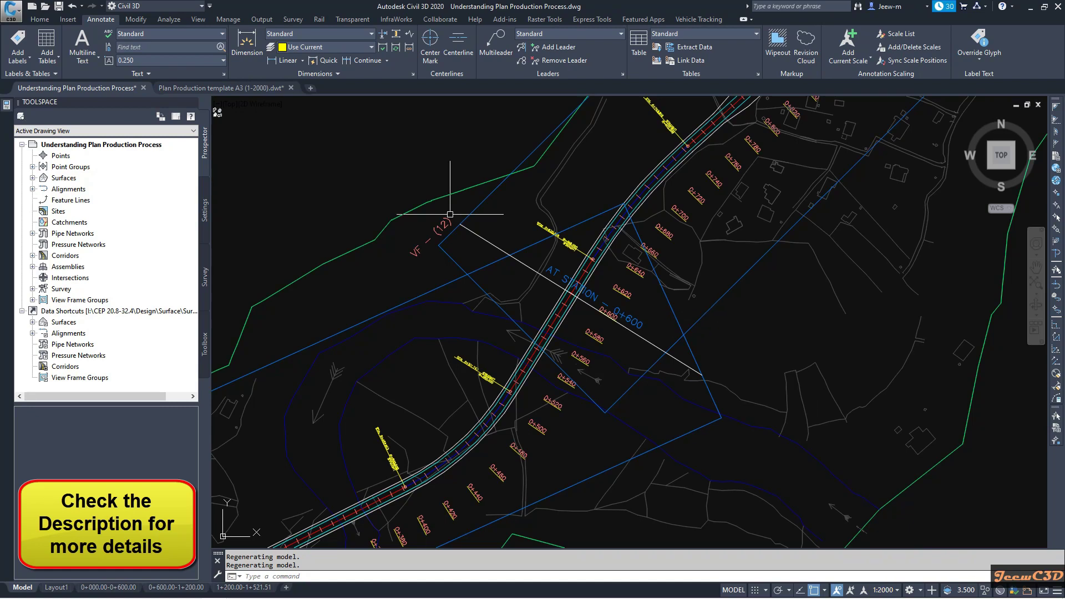
Switch to the 'Plan Production template A3 (1-2000).dwt' drawing and zoom over its layout sheet
{"action": "left_click", "coordinate": [239, 89]}
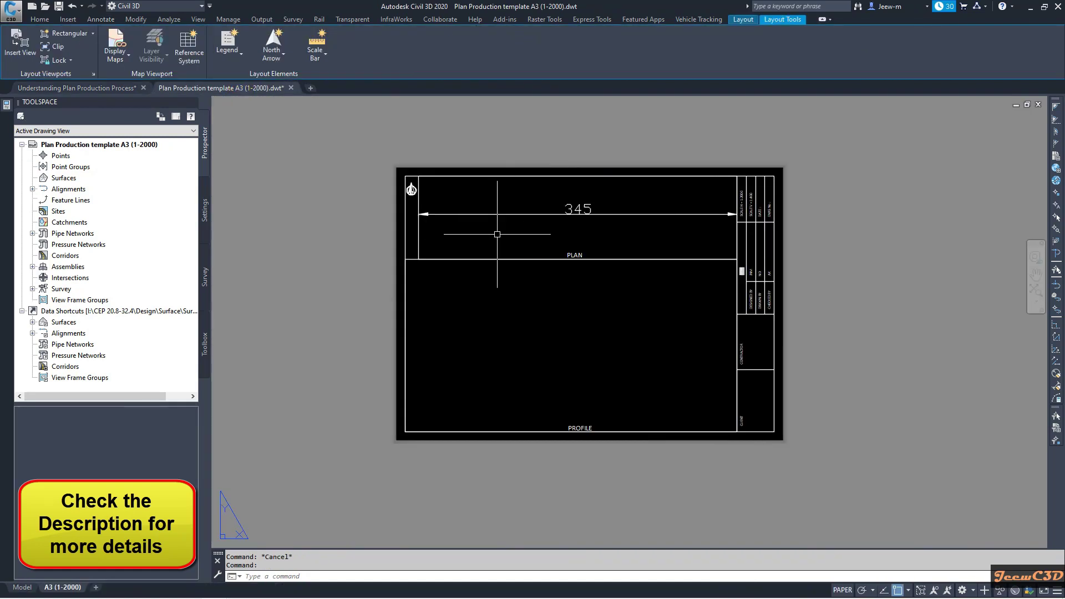
{"action": "scroll", "coordinate": [441, 243], "scroll_direction": "down", "scroll_amount": 2}
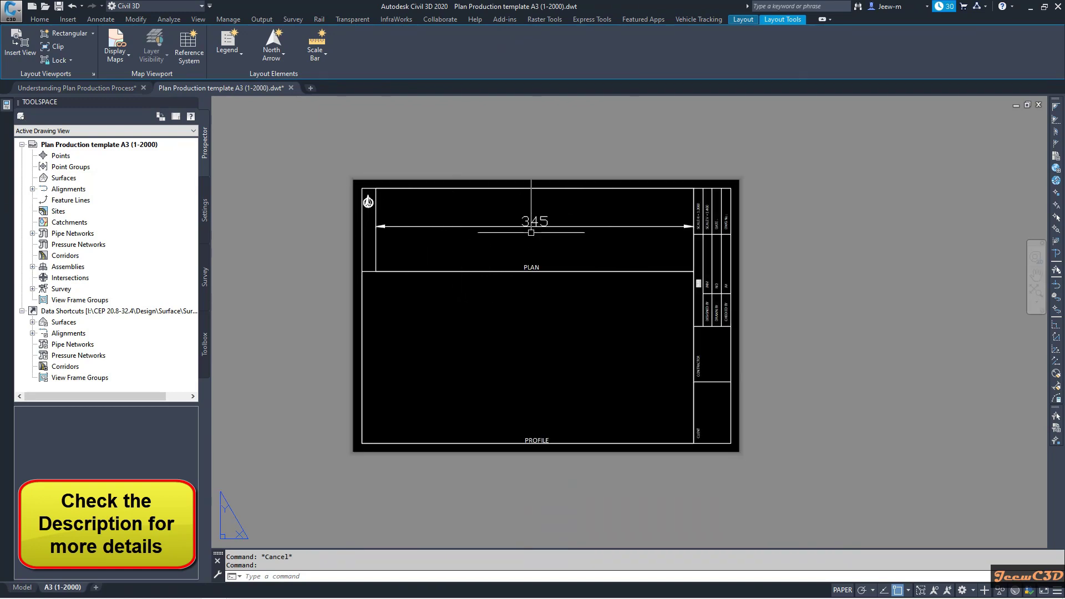
{"action": "scroll", "coordinate": [478, 204], "scroll_direction": "up", "scroll_amount": 2}
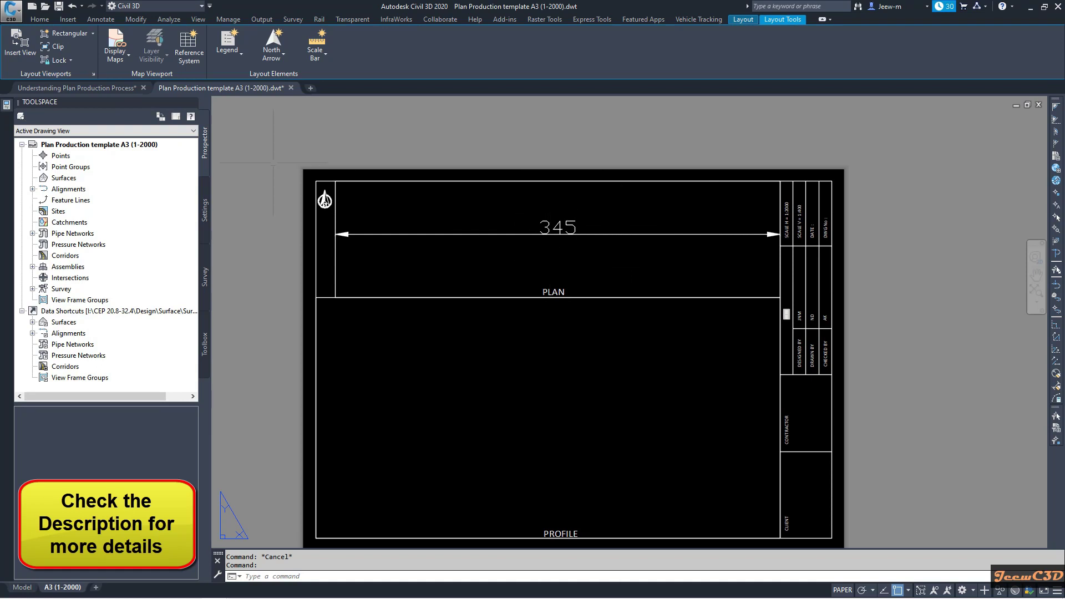
Return to the Understanding Plan Production Process drawing and frame the corridor's view frames
{"action": "left_click", "coordinate": [107, 88]}
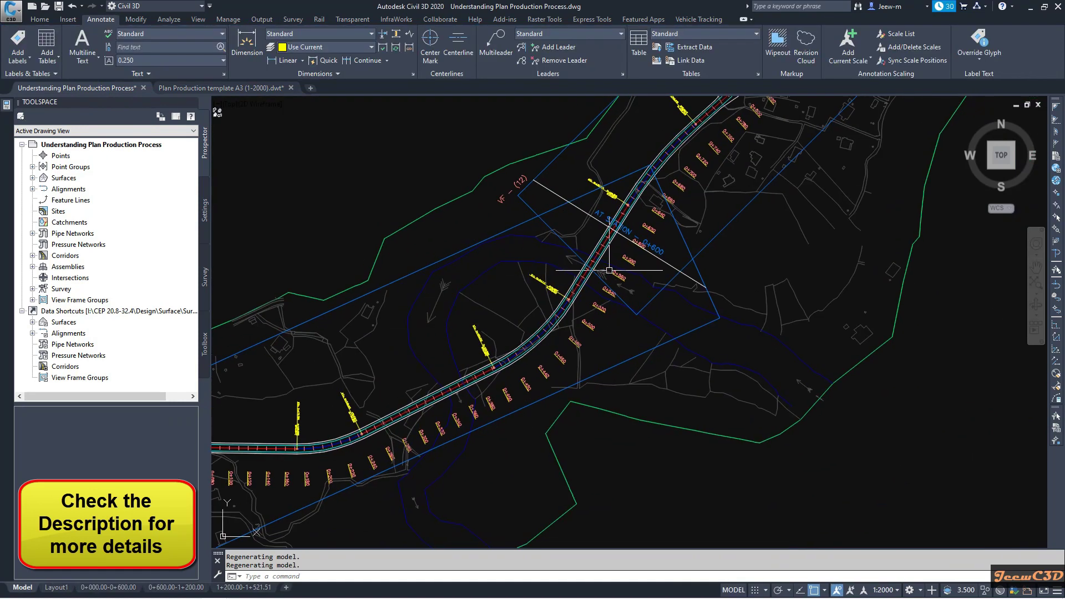
{"action": "middle_click_drag", "start_coordinate": [532, 347], "coordinate": [468, 355]}
{"action": "scroll", "coordinate": [468, 356], "scroll_direction": "down", "scroll_amount": 5}
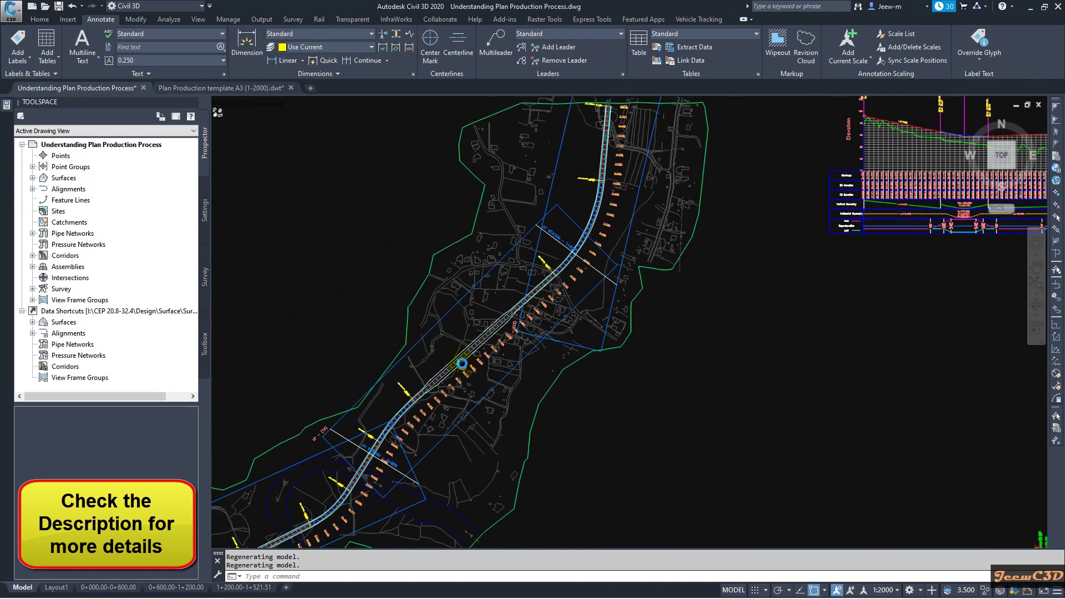
{"action": "scroll", "coordinate": [569, 212], "scroll_direction": "down", "scroll_amount": 5}
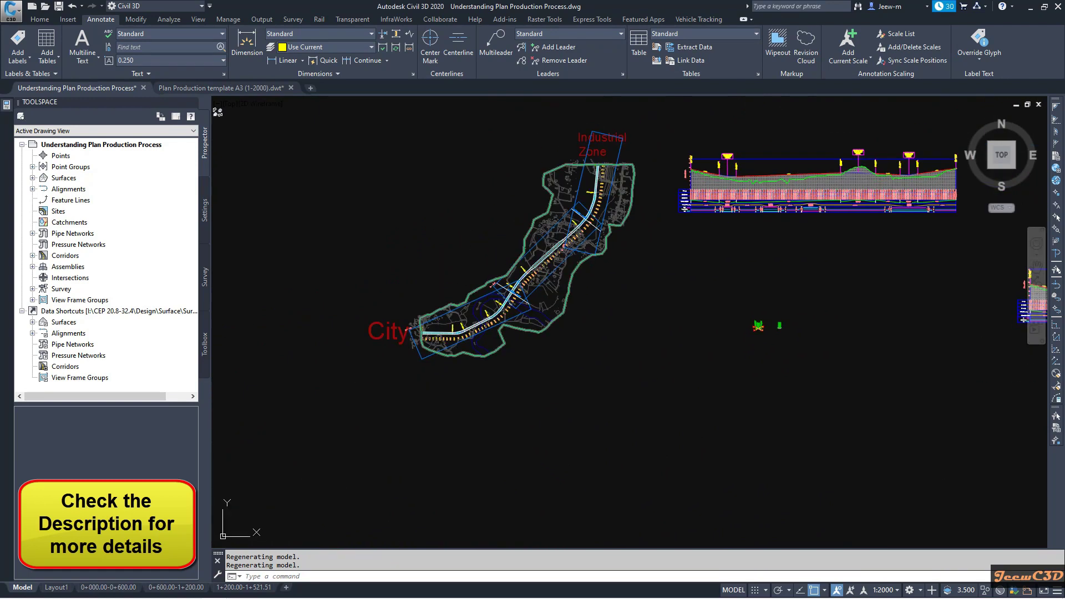
{"action": "scroll", "coordinate": [502, 338], "scroll_direction": "up", "scroll_amount": 2}
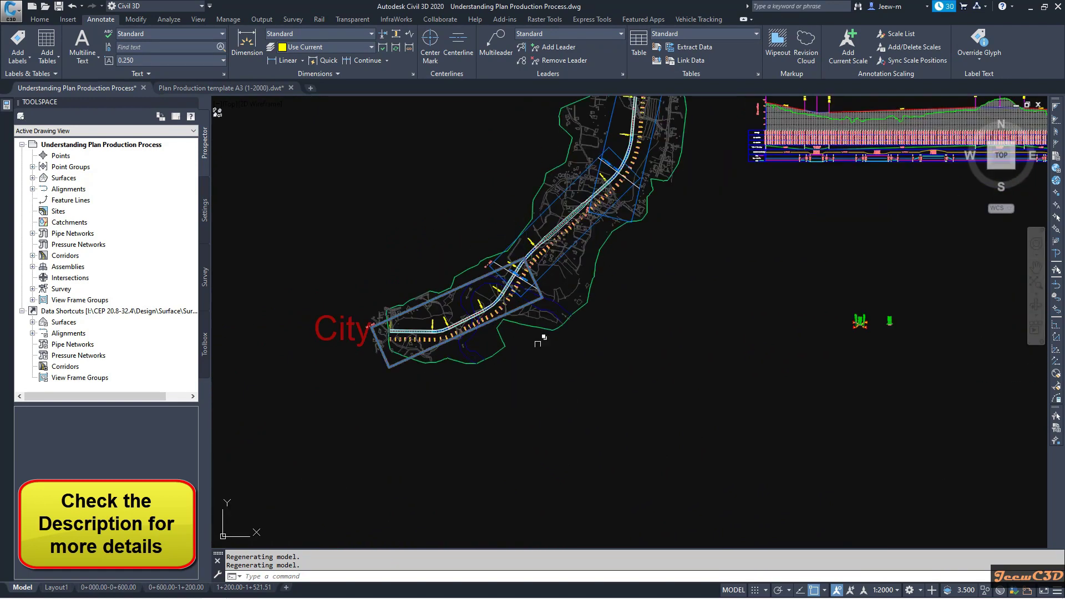
{"action": "middle_click_drag", "start_coordinate": [524, 362], "coordinate": [492, 305]}
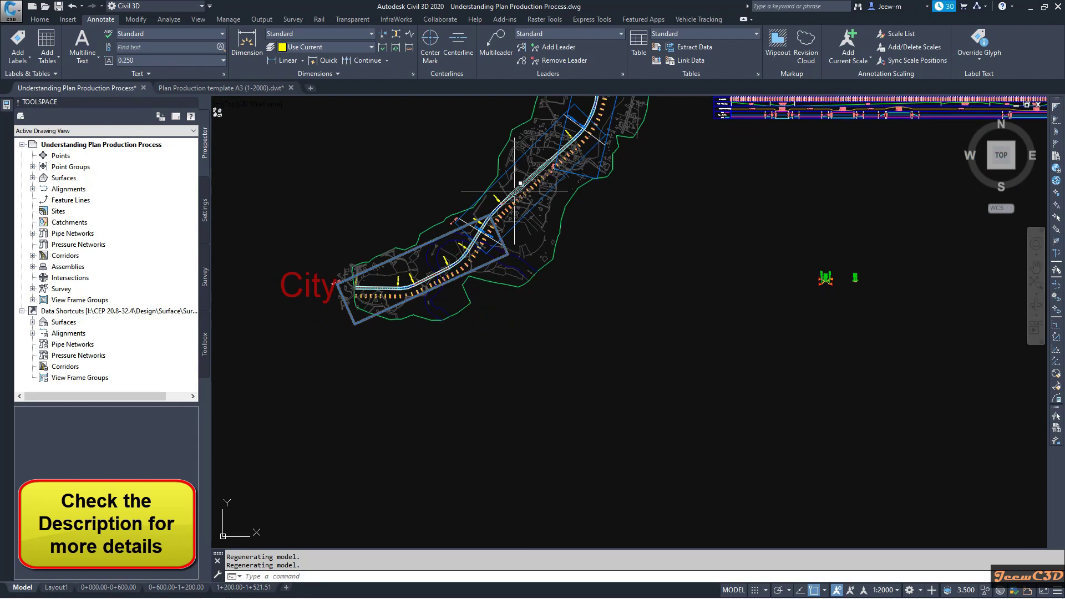
{"action": "middle_click_drag", "start_coordinate": [541, 240], "coordinate": [547, 263]}
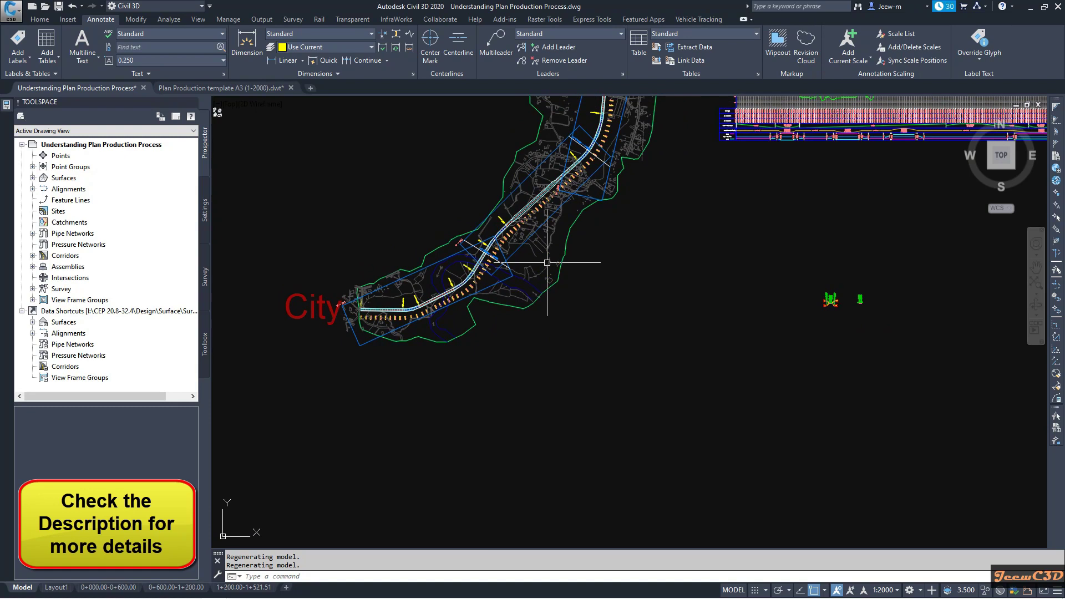
{"action": "scroll", "coordinate": [503, 296], "scroll_direction": "up", "scroll_amount": 2}
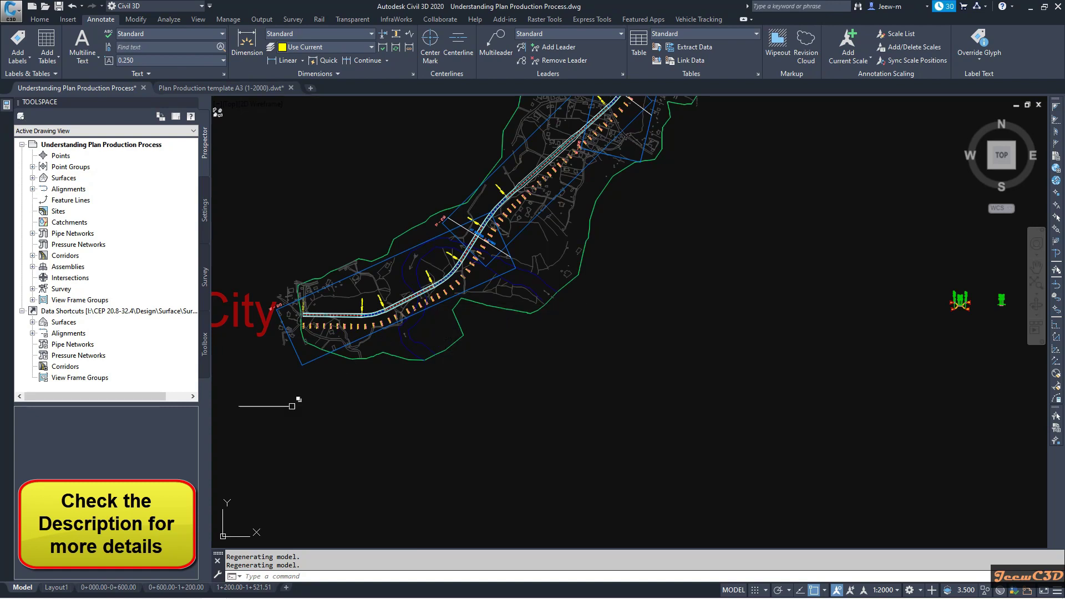
Open the 0+000.00-0+600.00 sheet and zoom into its PLAN viewport
{"action": "left_click", "coordinate": [114, 587]}
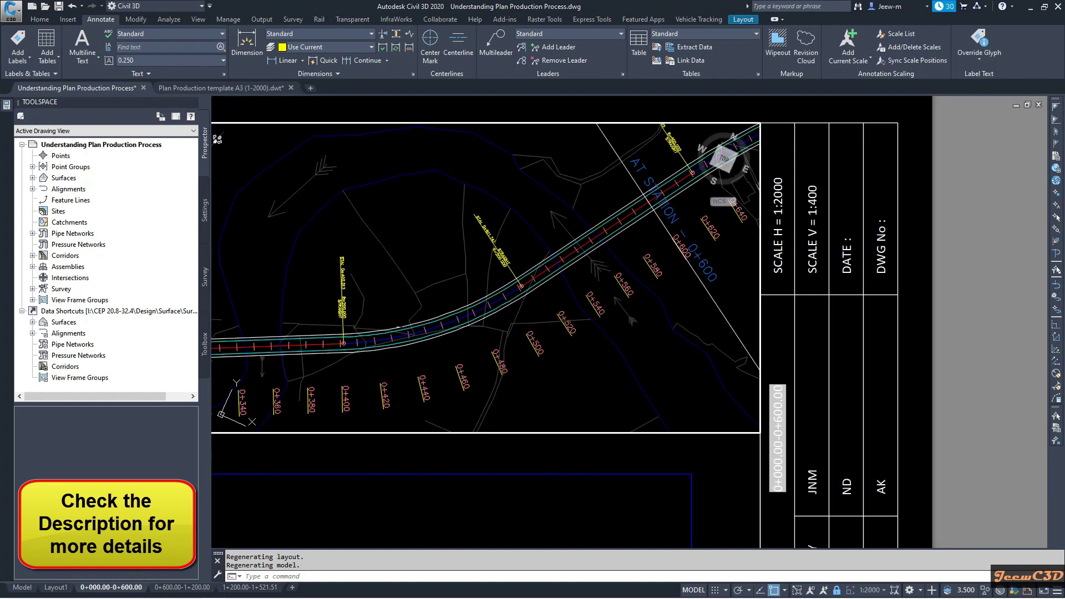
{"action": "scroll", "coordinate": [407, 322], "scroll_direction": "down", "scroll_amount": 2}
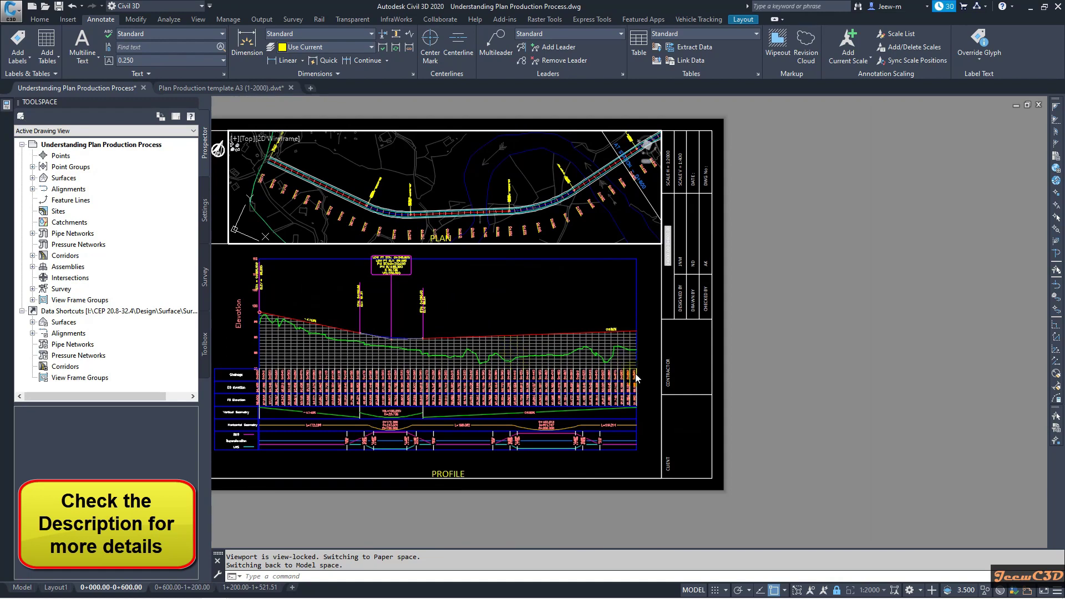
{"action": "double_click", "coordinate": [466, 132]}
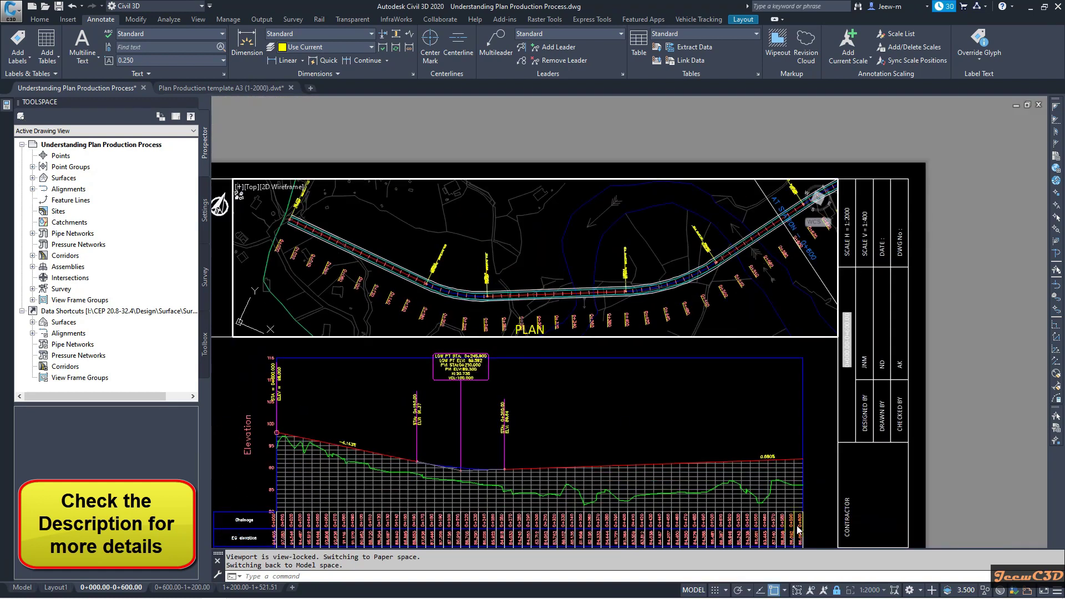
{"action": "scroll", "coordinate": [799, 530], "scroll_direction": "up", "scroll_amount": 3}
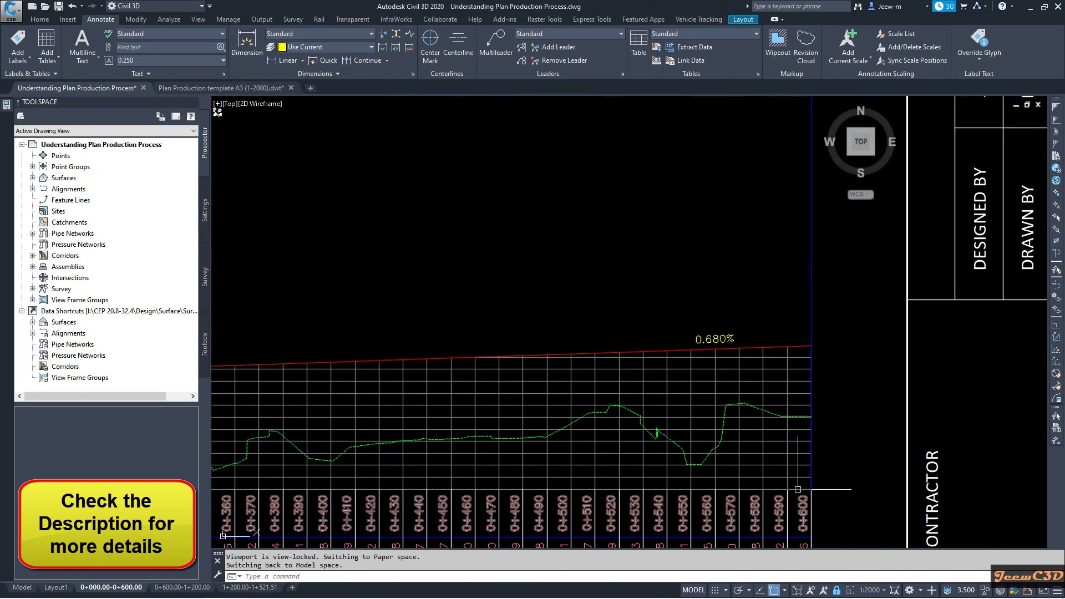
{"action": "scroll", "coordinate": [749, 444], "scroll_direction": "down", "scroll_amount": 2}
{"action": "scroll", "coordinate": [721, 411], "scroll_direction": "up", "scroll_amount": 2}
{"action": "scroll", "coordinate": [715, 197], "scroll_direction": "up", "scroll_amount": 3}
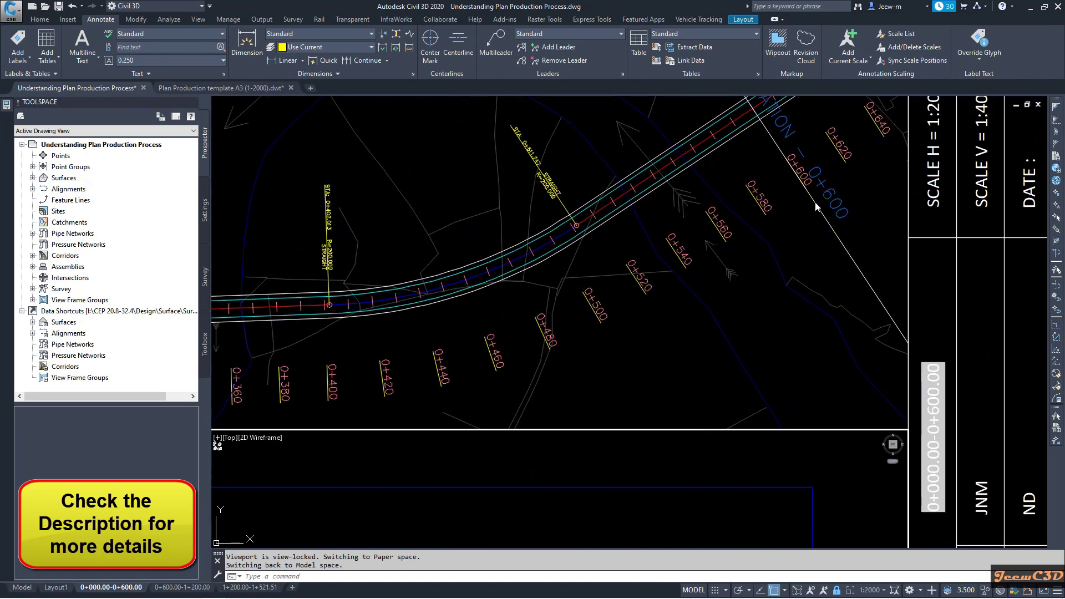
{"action": "scroll", "coordinate": [818, 244], "scroll_direction": "down", "scroll_amount": 3}
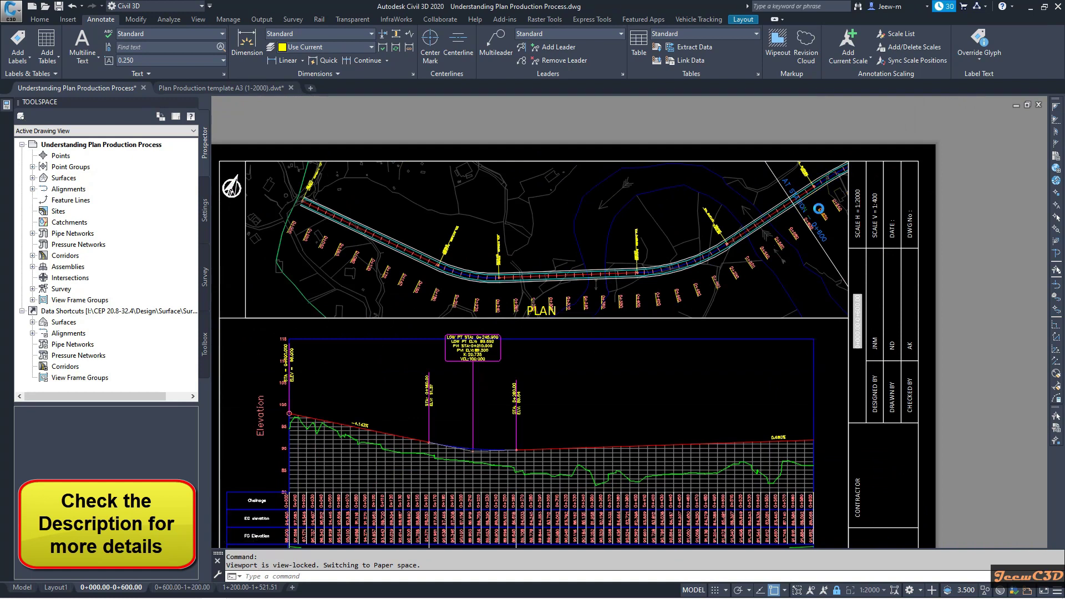
{"action": "scroll", "coordinate": [818, 210], "scroll_direction": "up", "scroll_amount": 2}
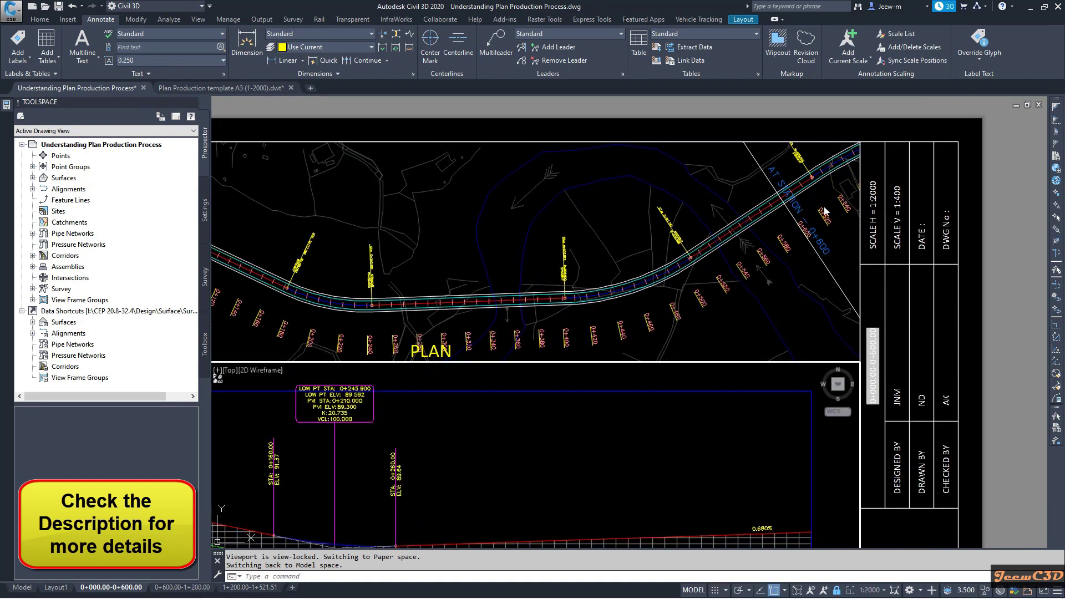
{"action": "scroll", "coordinate": [816, 233], "scroll_direction": "up", "scroll_amount": 2}
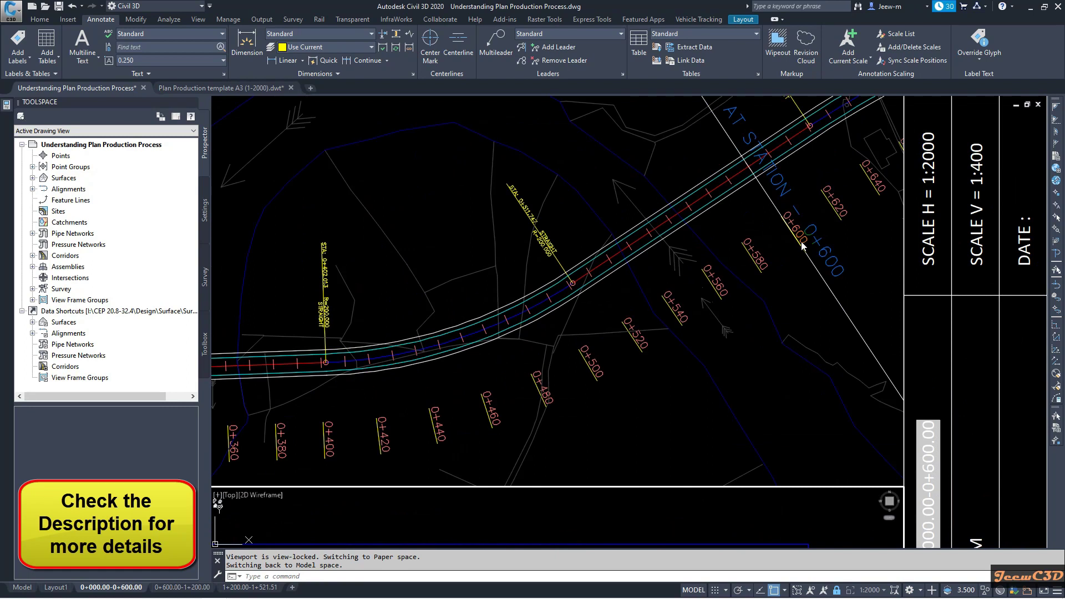
{"action": "scroll", "coordinate": [714, 274], "scroll_direction": "down", "scroll_amount": 4}
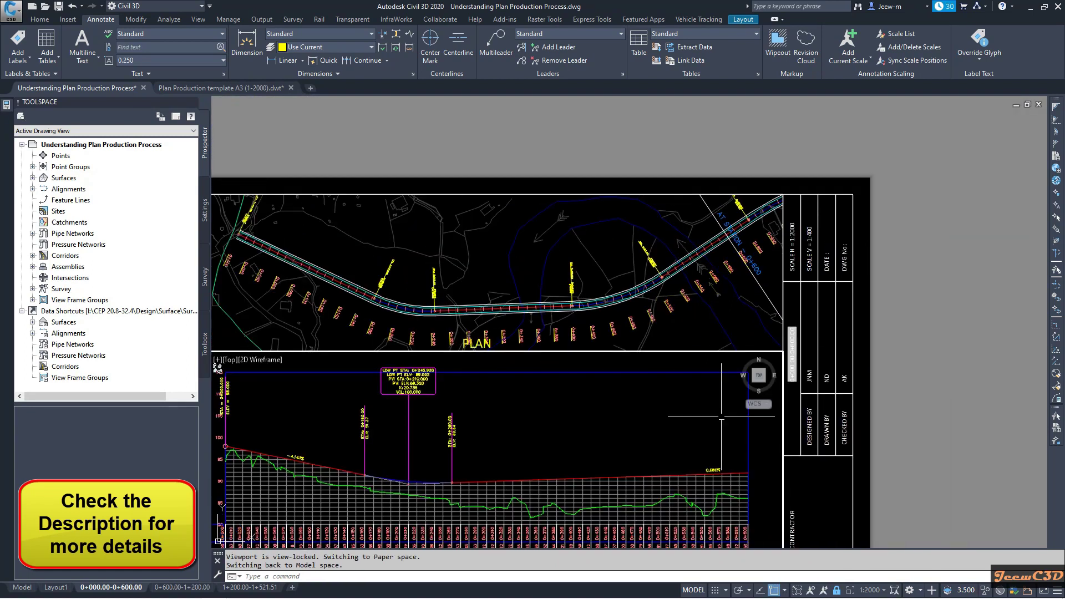
Inspect the PROFILE viewport and its band tables on the 0+000.00-0+600.00 sheet
{"action": "middle_click_drag", "start_coordinate": [738, 522], "coordinate": [684, 423]}
{"action": "scroll", "coordinate": [684, 423], "scroll_direction": "up", "scroll_amount": 5}
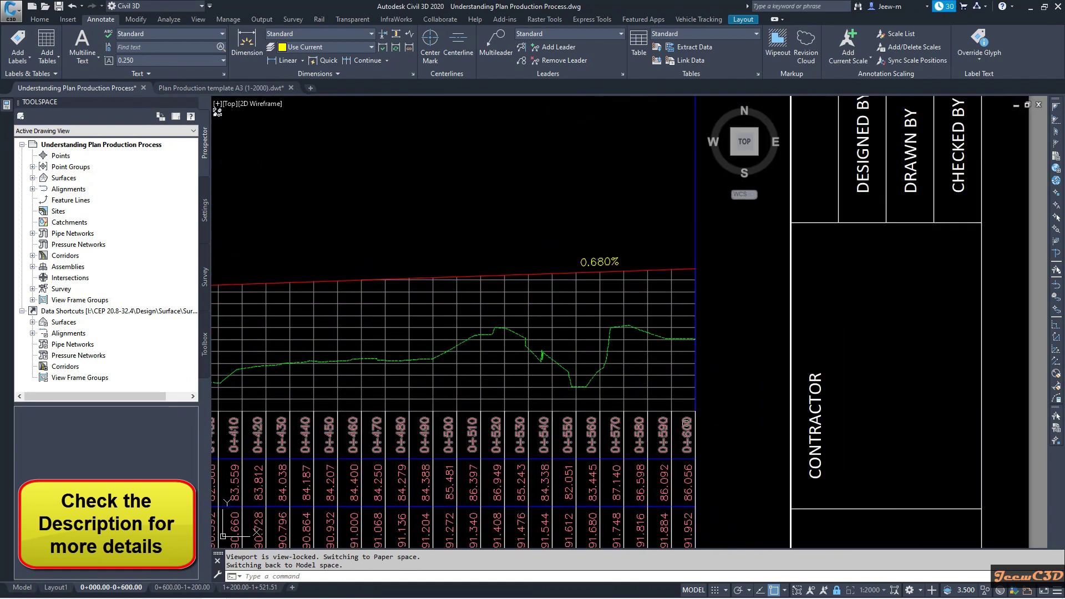
{"action": "scroll", "coordinate": [678, 409], "scroll_direction": "down", "scroll_amount": 5}
{"action": "scroll", "coordinate": [658, 230], "scroll_direction": "up", "scroll_amount": 4}
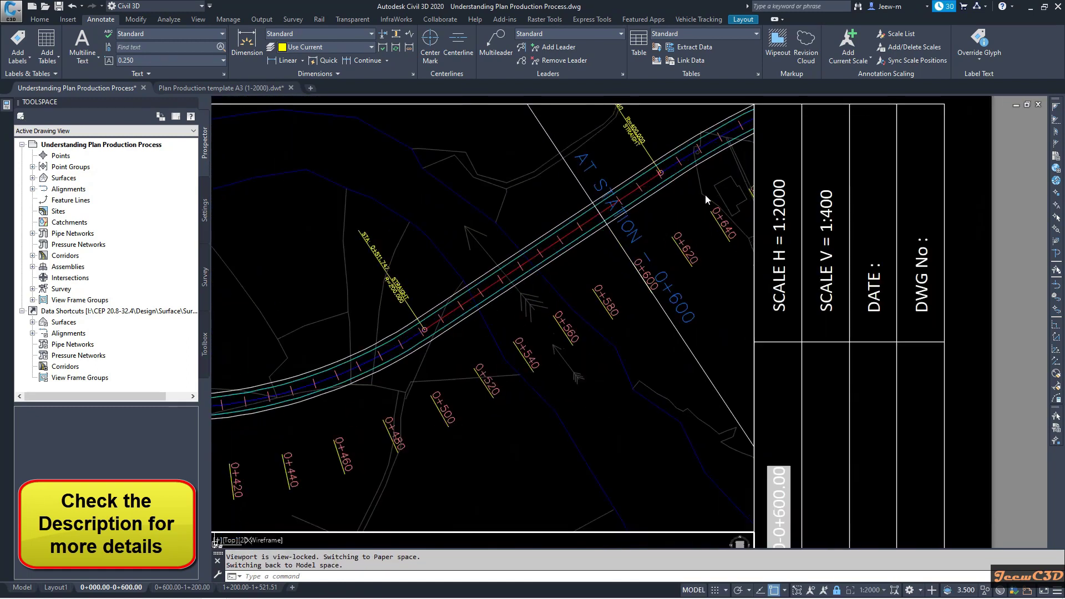
{"action": "scroll", "coordinate": [695, 218], "scroll_direction": "down", "scroll_amount": 4}
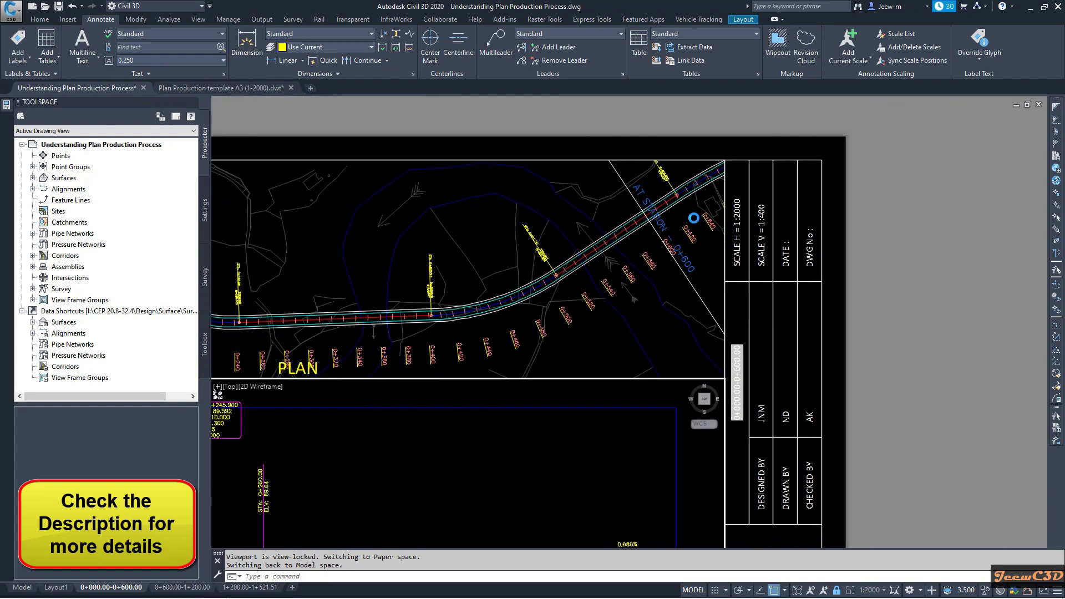
{"action": "middle_click_drag", "start_coordinate": [616, 376], "coordinate": [585, 265]}
{"action": "scroll", "coordinate": [585, 265], "scroll_direction": "up", "scroll_amount": 3}
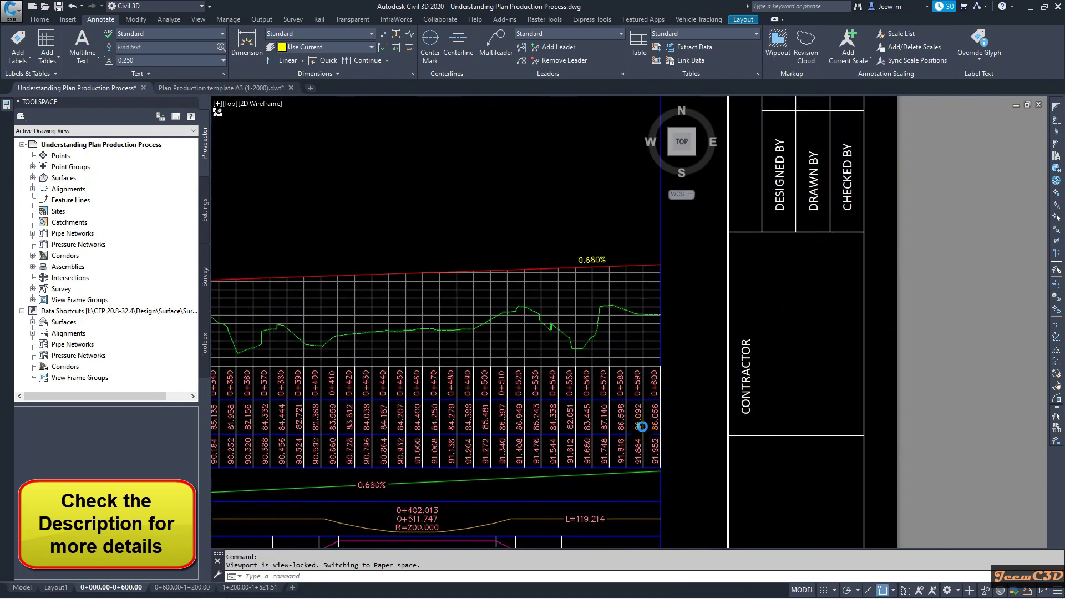
{"action": "scroll", "coordinate": [586, 265], "scroll_direction": "down", "scroll_amount": 3}
{"action": "scroll", "coordinate": [615, 234], "scroll_direction": "up", "scroll_amount": 2}
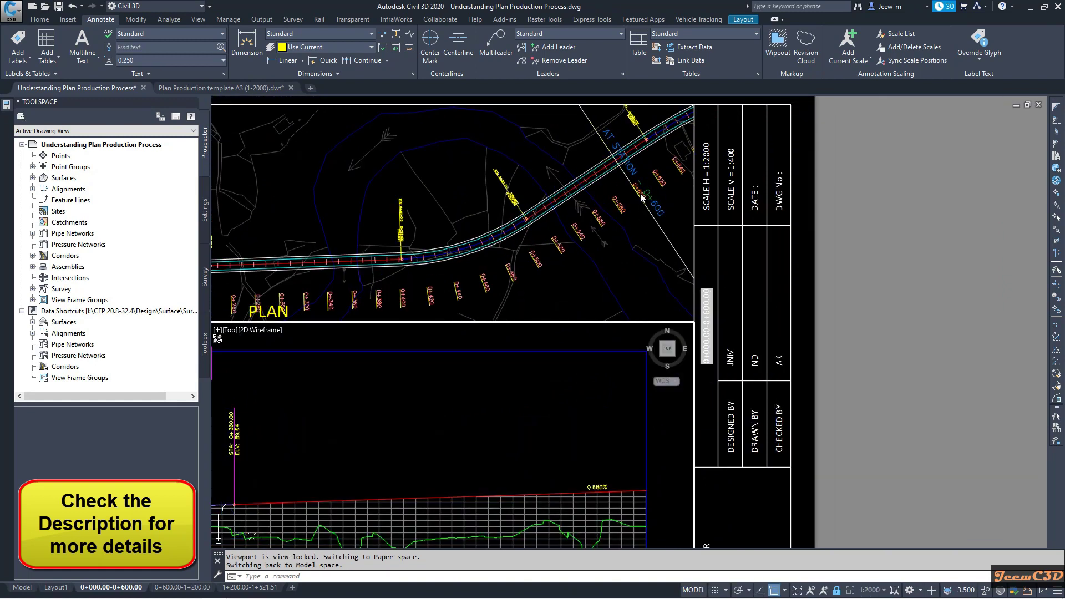
{"action": "scroll", "coordinate": [647, 204], "scroll_direction": "up", "scroll_amount": 2}
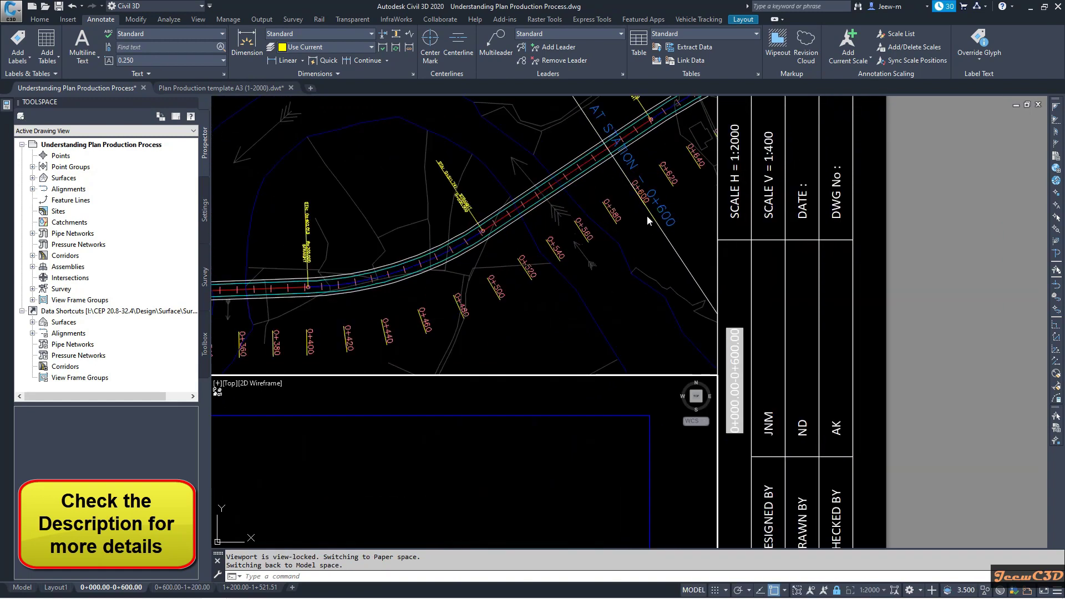
{"action": "scroll", "coordinate": [620, 223], "scroll_direction": "down", "scroll_amount": 4}
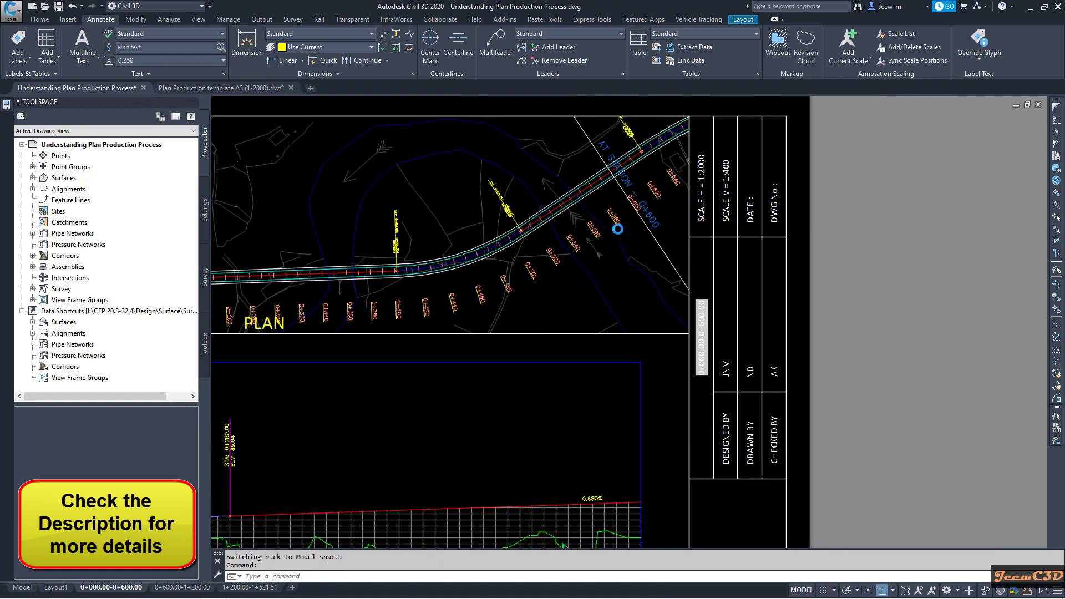
{"action": "scroll", "coordinate": [615, 231], "scroll_direction": "down", "scroll_amount": 2}
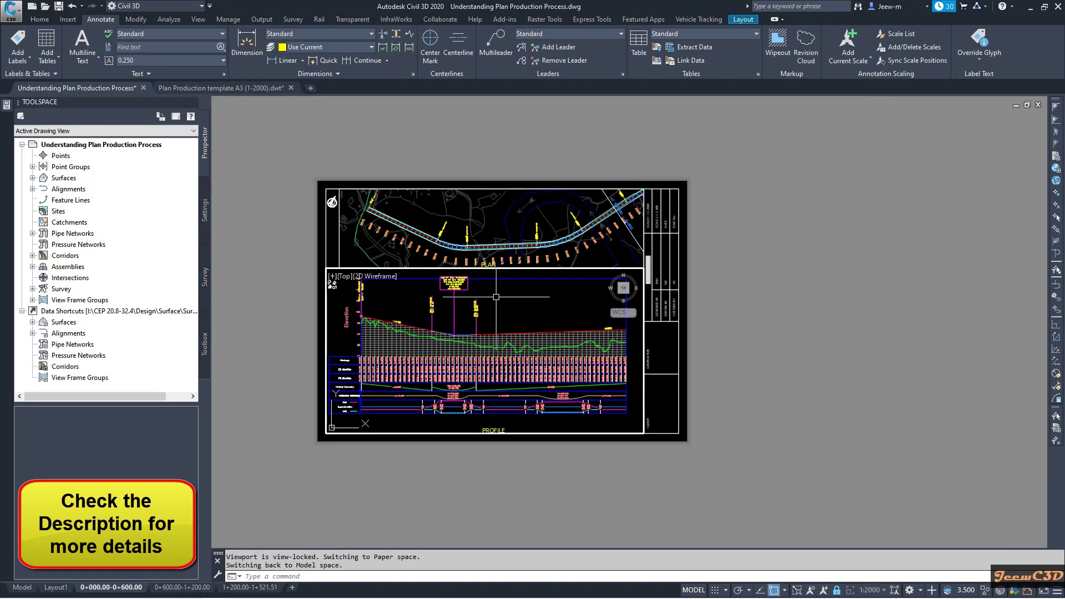
Review the 0+600.00-1+200.00 sheet, then return to the whole 0+000.00-0+600.00 page
{"action": "left_click", "coordinate": [182, 587]}
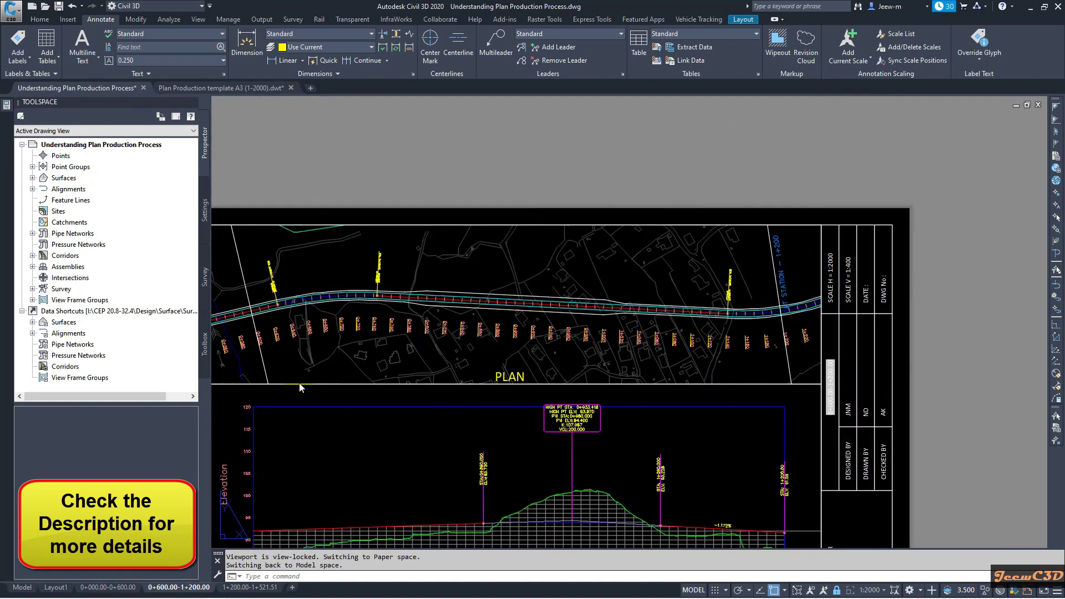
{"action": "scroll", "coordinate": [330, 327], "scroll_direction": "up", "scroll_amount": 6}
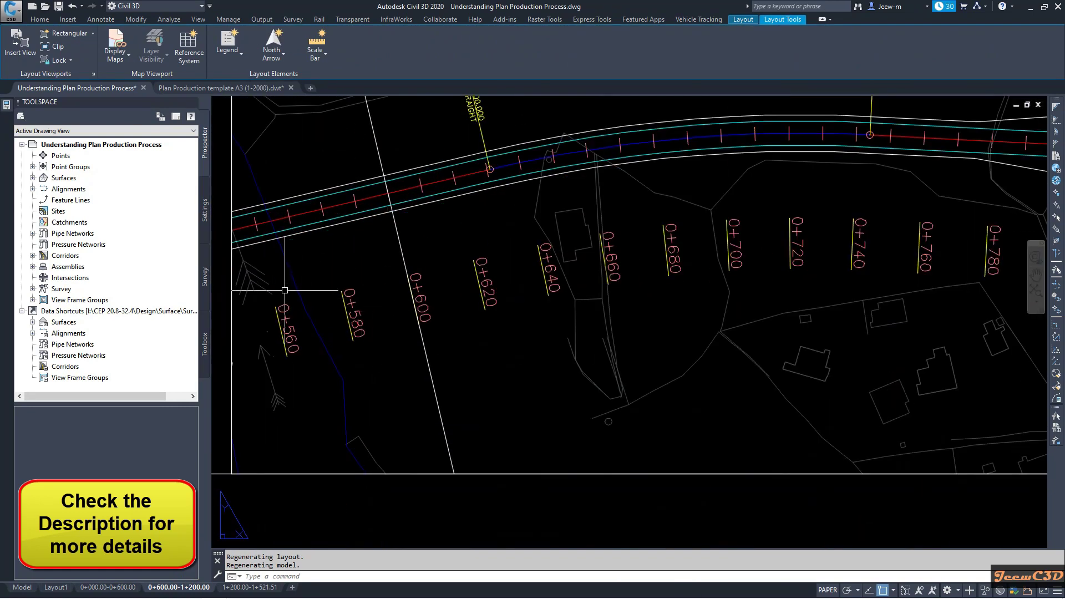
{"action": "scroll", "coordinate": [428, 278], "scroll_direction": "down", "scroll_amount": 3}
{"action": "scroll", "coordinate": [859, 297], "scroll_direction": "down", "scroll_amount": 2}
{"action": "scroll", "coordinate": [859, 296], "scroll_direction": "up", "scroll_amount": 4}
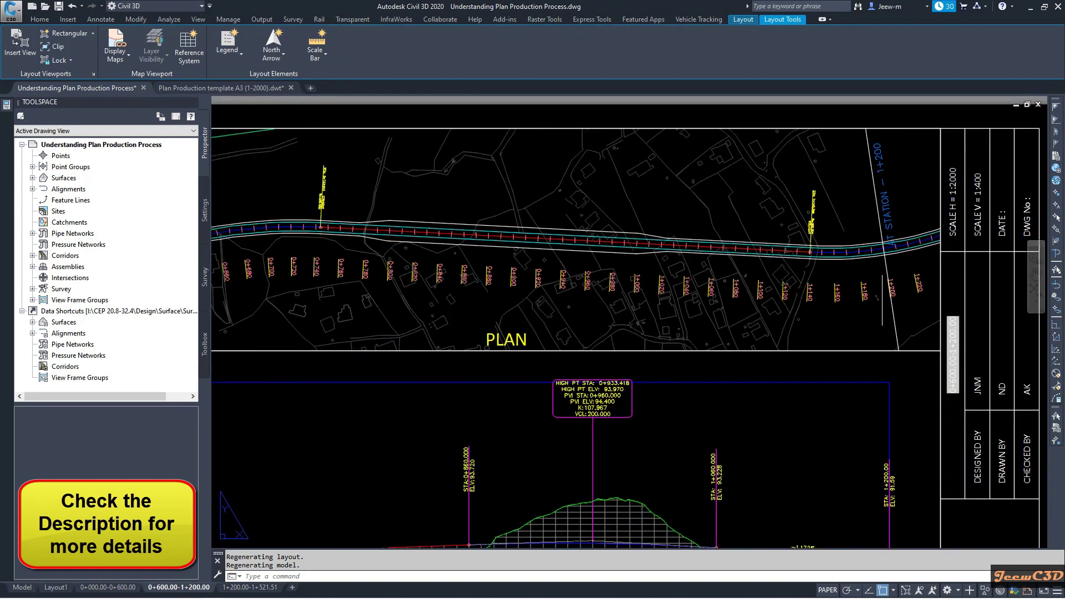
{"action": "scroll", "coordinate": [859, 296], "scroll_direction": "down", "scroll_amount": 5}
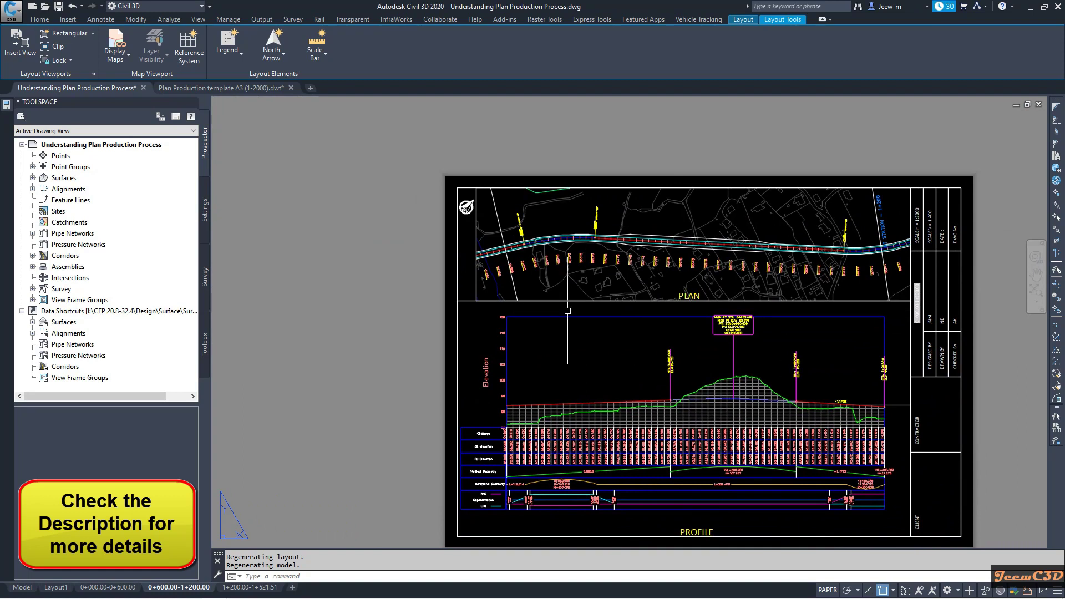
{"action": "scroll", "coordinate": [468, 233], "scroll_direction": "up", "scroll_amount": 2}
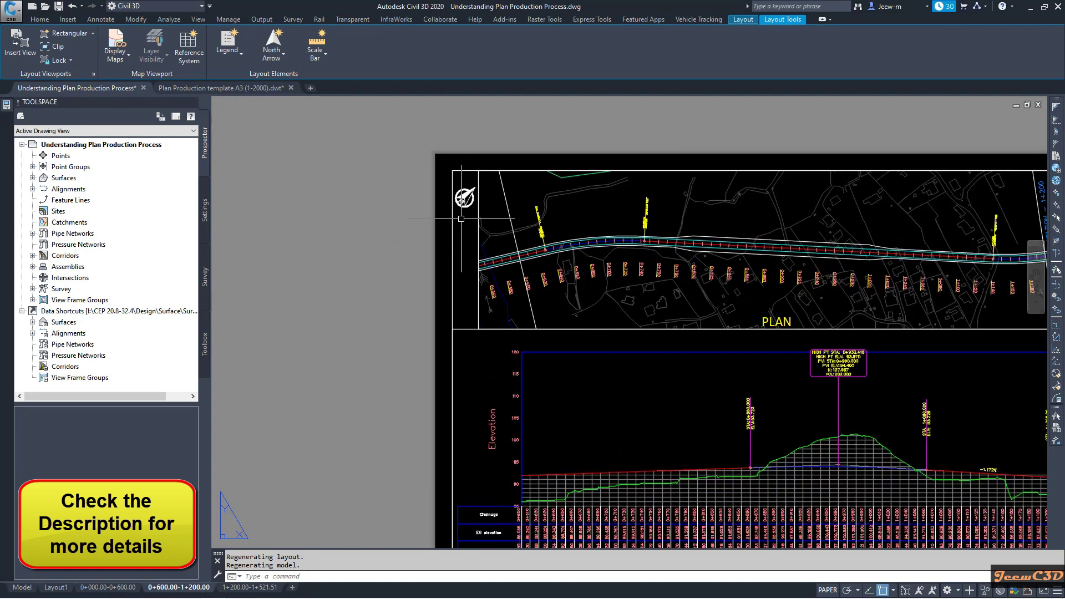
{"action": "left_click", "coordinate": [111, 587]}
{"action": "scroll", "coordinate": [332, 227], "scroll_direction": "up", "scroll_amount": 1}
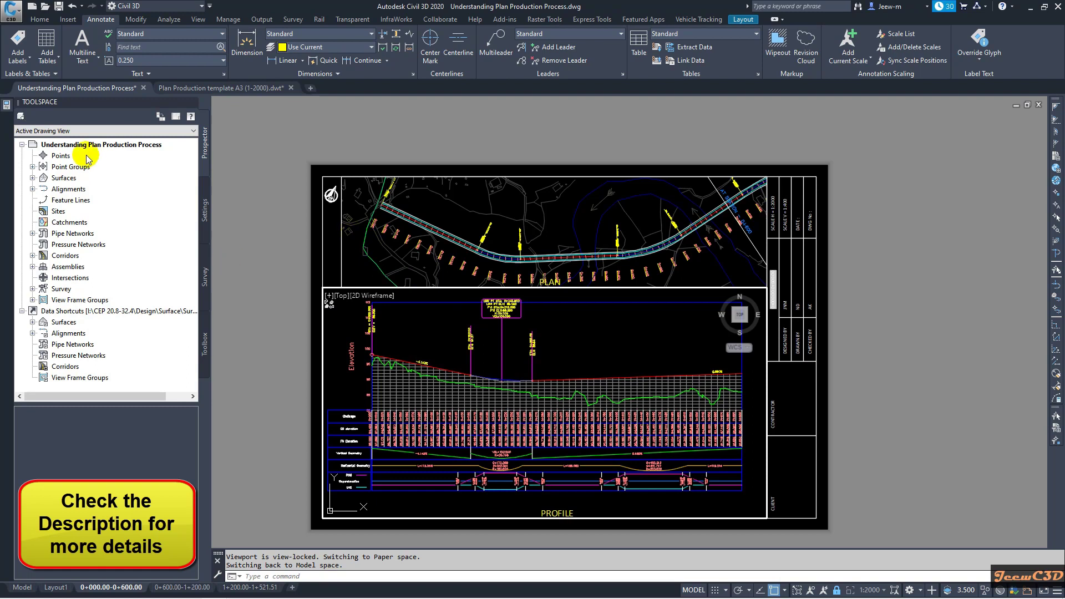
{"action": "left_click", "coordinate": [21, 587]}
{"action": "scroll", "coordinate": [452, 333], "scroll_direction": "down", "scroll_amount": 2}
{"action": "scroll", "coordinate": [338, 329], "scroll_direction": "up", "scroll_amount": 3}
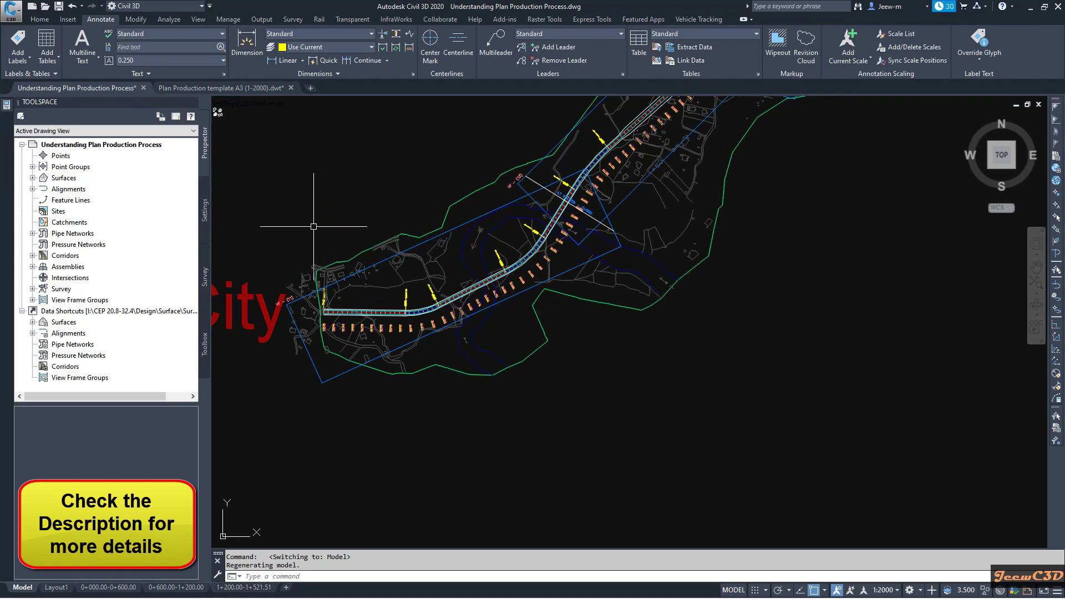
{"action": "left_click", "coordinate": [111, 588]}
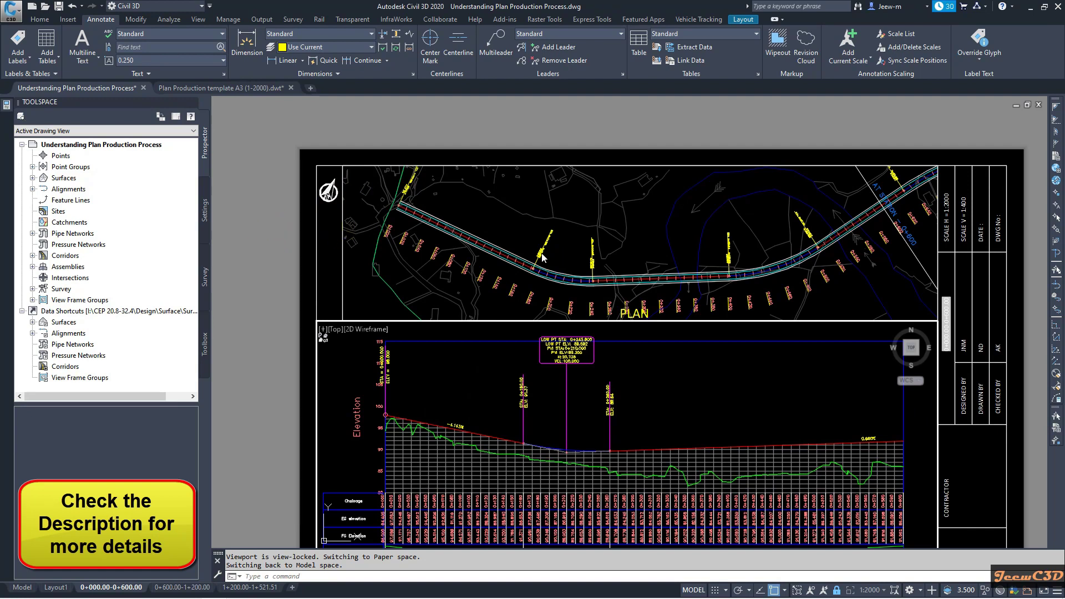
Move past the 0+600.00-1+200.00 sheet to the 1+200.00-1+521.51 sheet and frame its plan and profile
{"action": "left_click", "coordinate": [182, 587]}
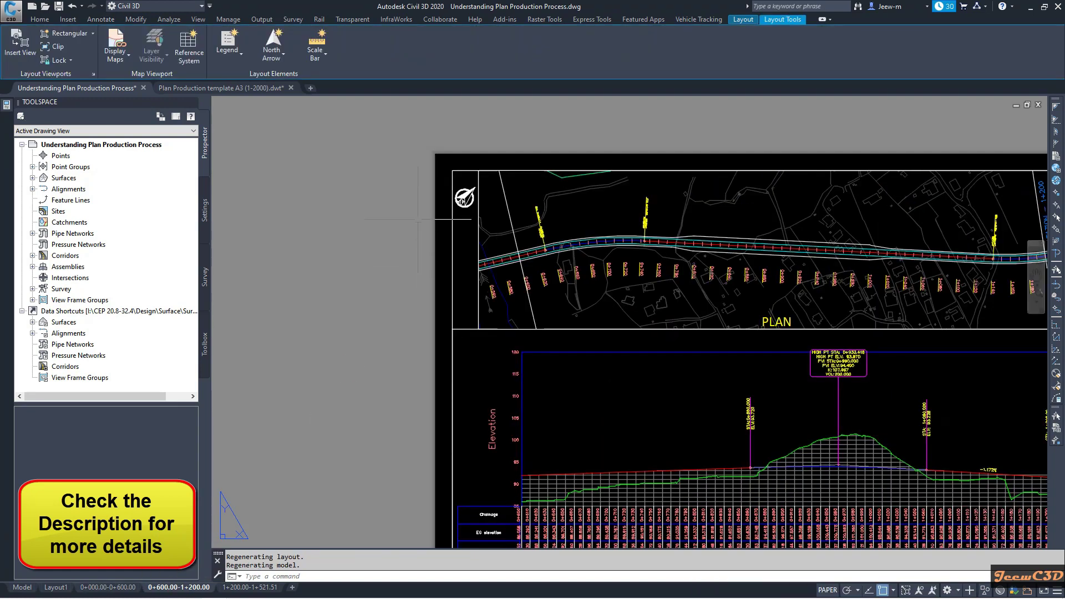
{"action": "middle_click_drag", "start_coordinate": [461, 215], "coordinate": [373, 228]}
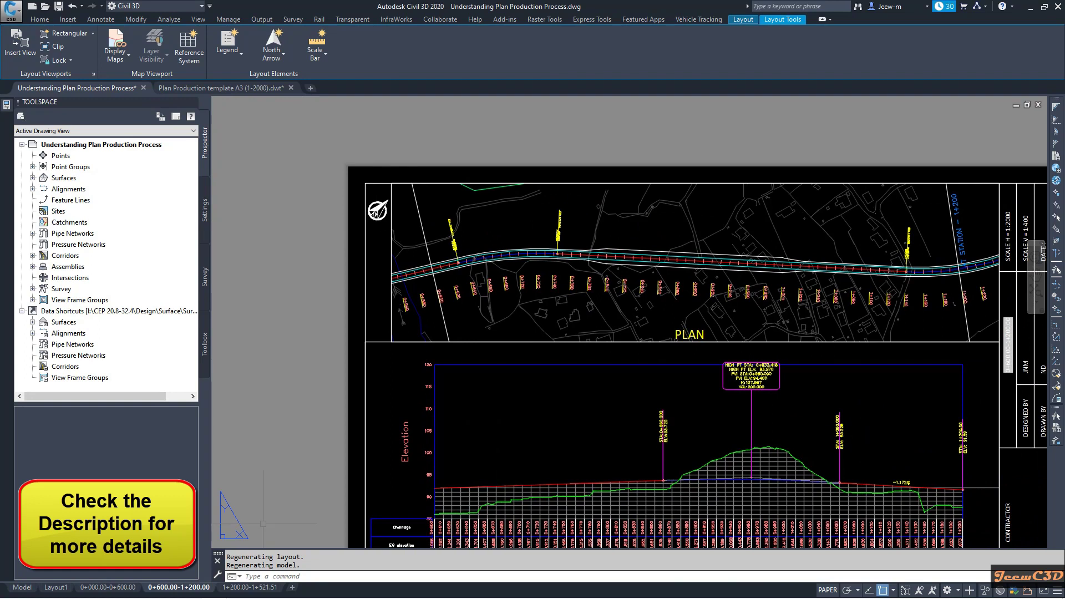
{"action": "left_click", "coordinate": [249, 587]}
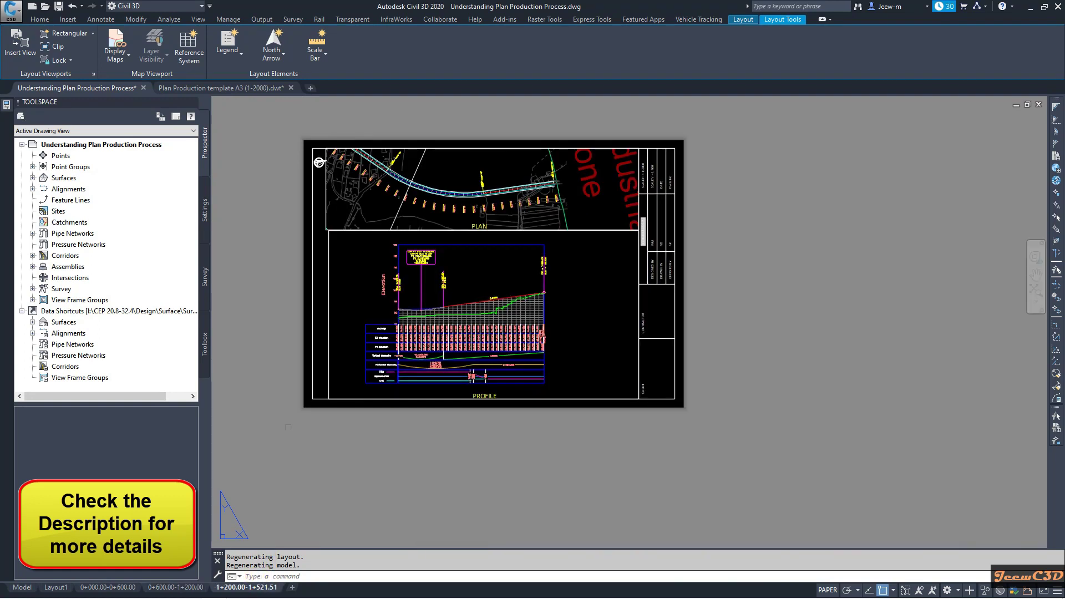
{"action": "scroll", "coordinate": [315, 301], "scroll_direction": "up", "scroll_amount": 5}
{"action": "middle_click_drag", "start_coordinate": [306, 172], "coordinate": [300, 240]}
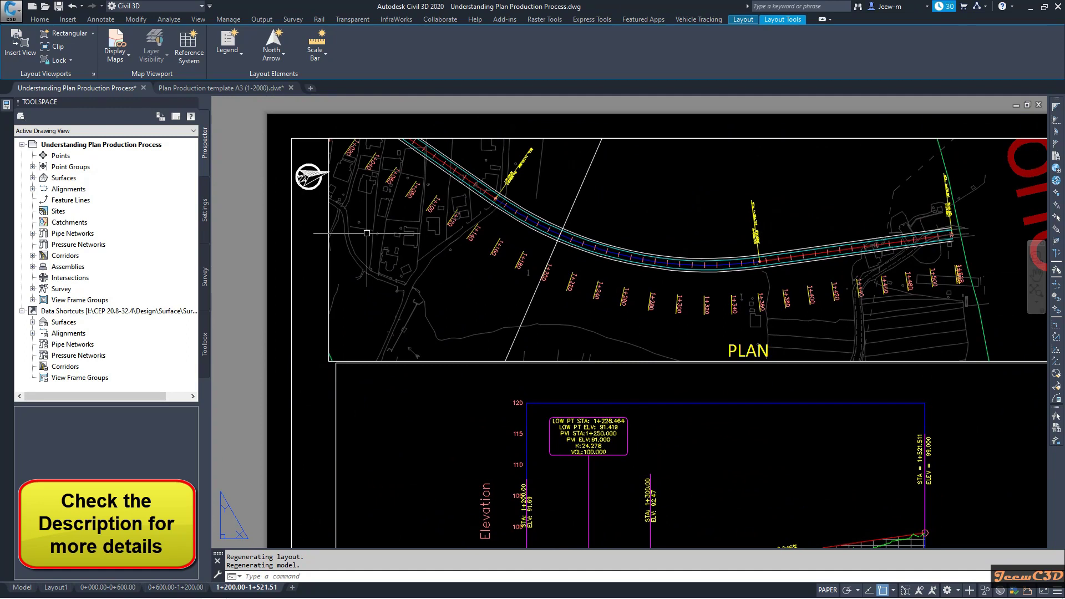
{"action": "scroll", "coordinate": [355, 221], "scroll_direction": "down", "scroll_amount": 2}
{"action": "scroll", "coordinate": [321, 177], "scroll_direction": "up", "scroll_amount": 2}
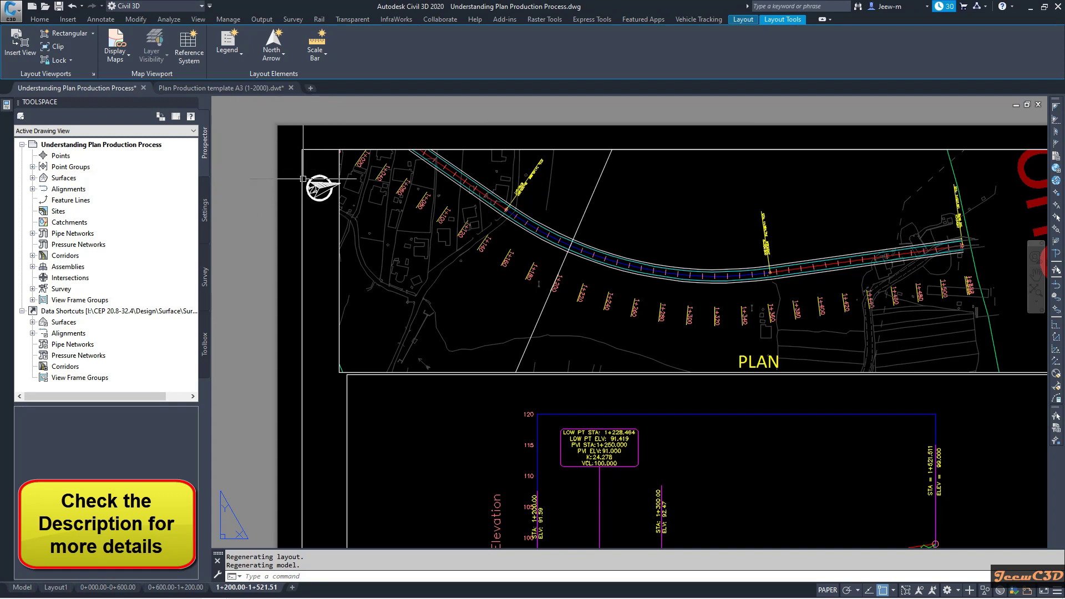
{"action": "scroll", "coordinate": [546, 277], "scroll_direction": "down", "scroll_amount": 2}
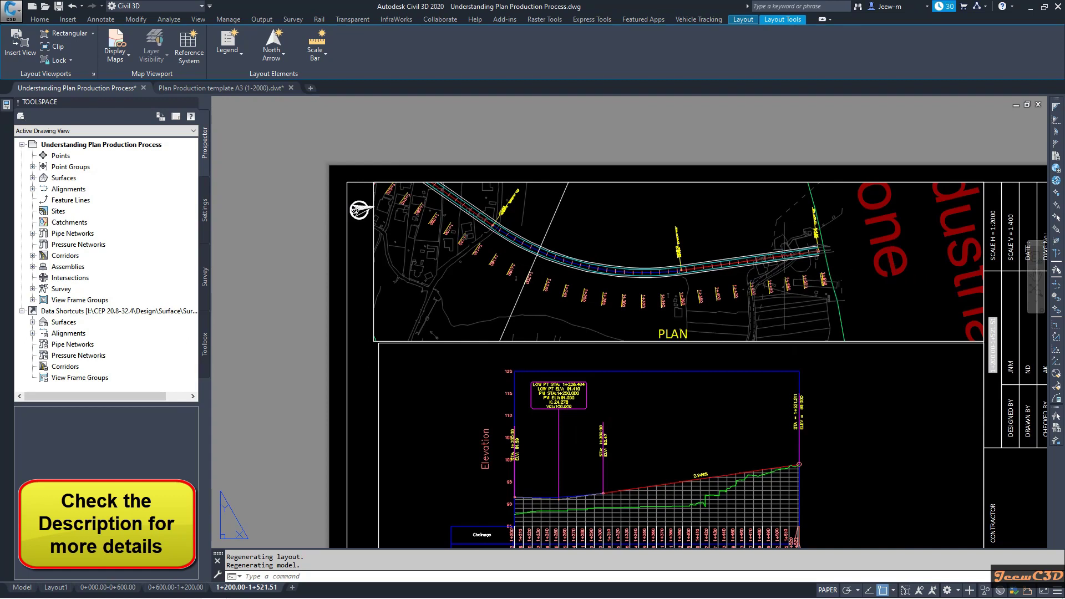
{"action": "scroll", "coordinate": [379, 211], "scroll_direction": "up", "scroll_amount": 1}
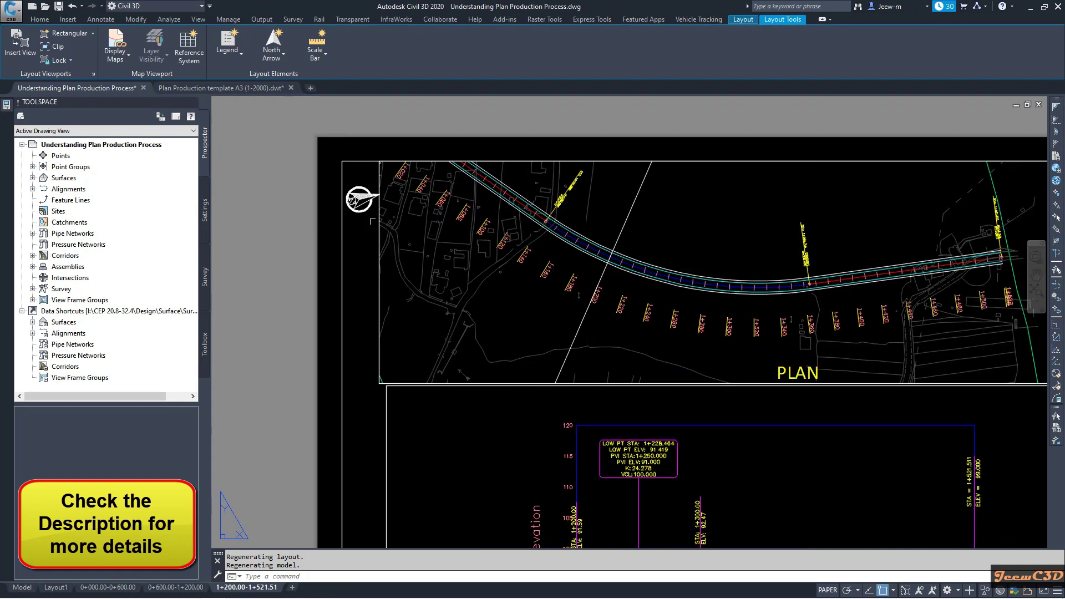
{"action": "scroll", "coordinate": [535, 299], "scroll_direction": "down", "scroll_amount": 3}
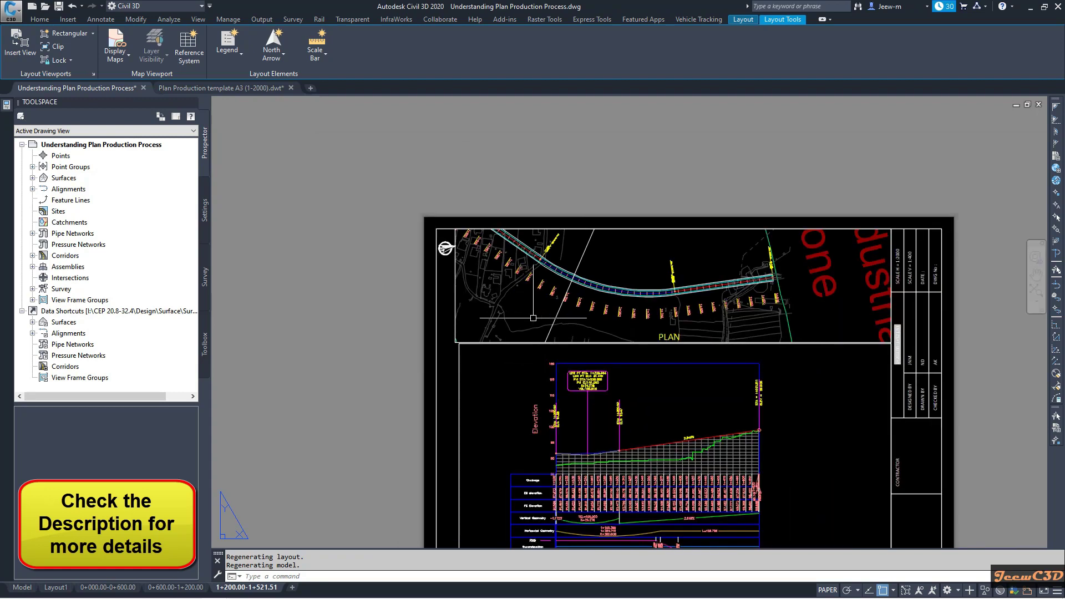
{"action": "middle_click_drag", "start_coordinate": [529, 349], "coordinate": [499, 260]}
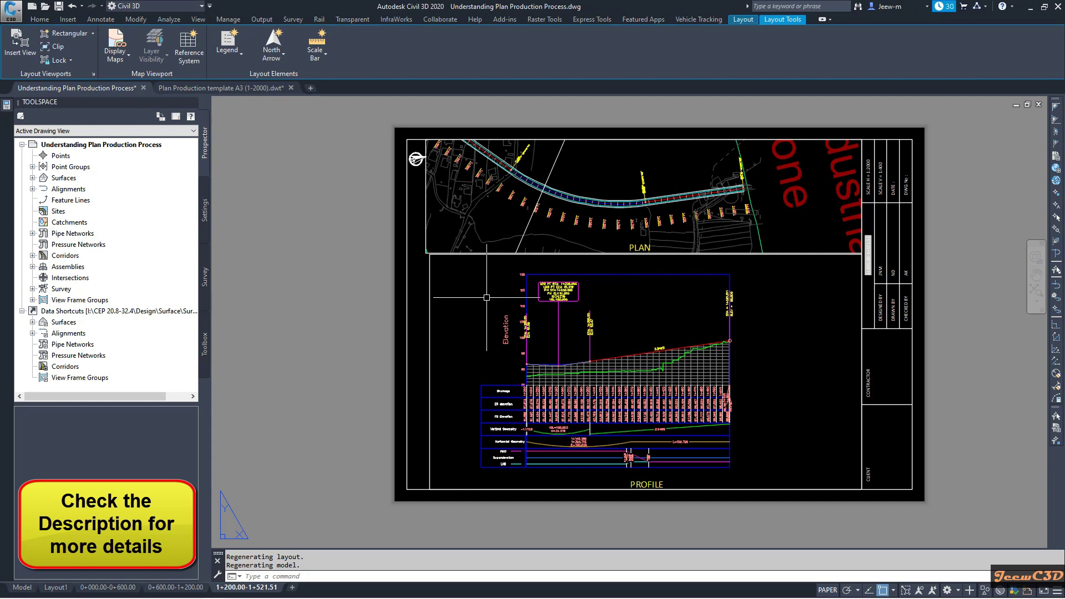
Flip through the 0+000.00-0+600.00, 0+600.00-1+200.00 and 1+200.00-1+521.51 sheets
{"action": "left_click", "coordinate": [126, 589]}
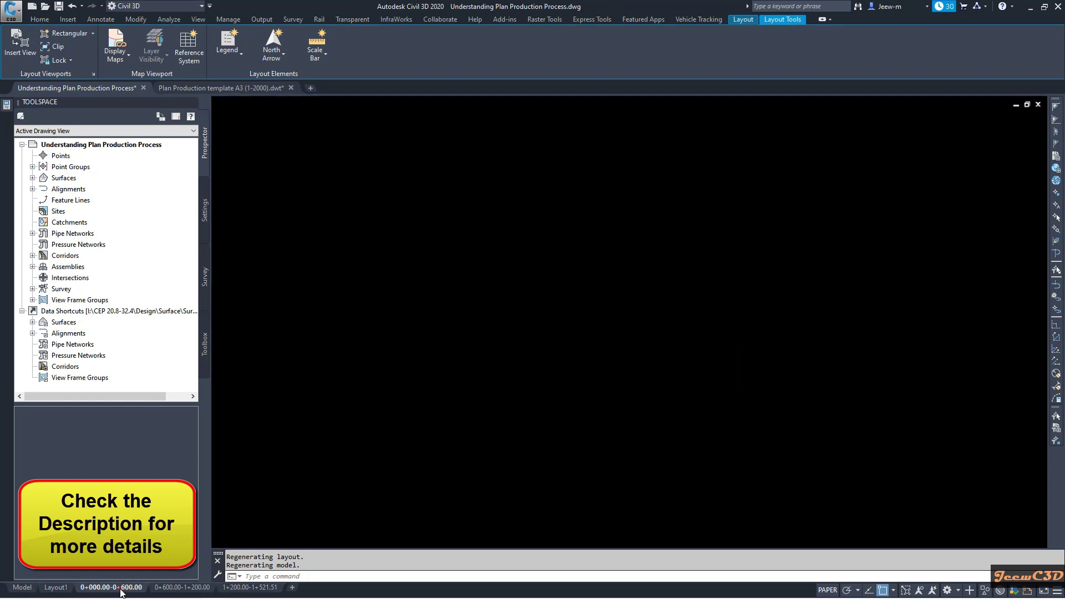
{"action": "left_click", "coordinate": [178, 587]}
{"action": "left_click", "coordinate": [249, 587]}
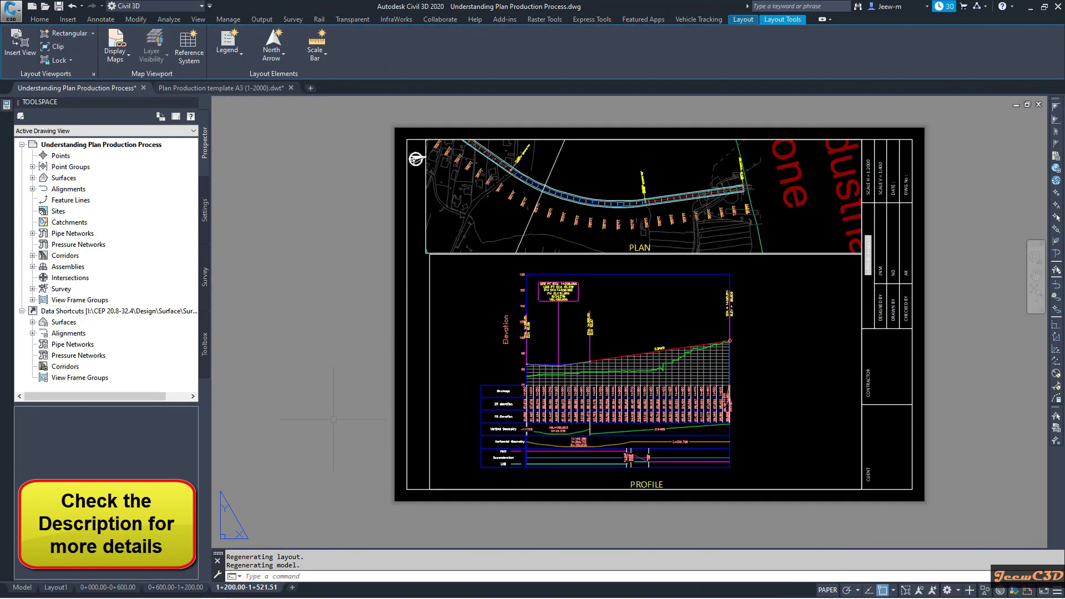
Compare the profiles in model space, then bring back the 0+000.00-0+600.00 sheet
{"action": "left_click", "coordinate": [22, 587]}
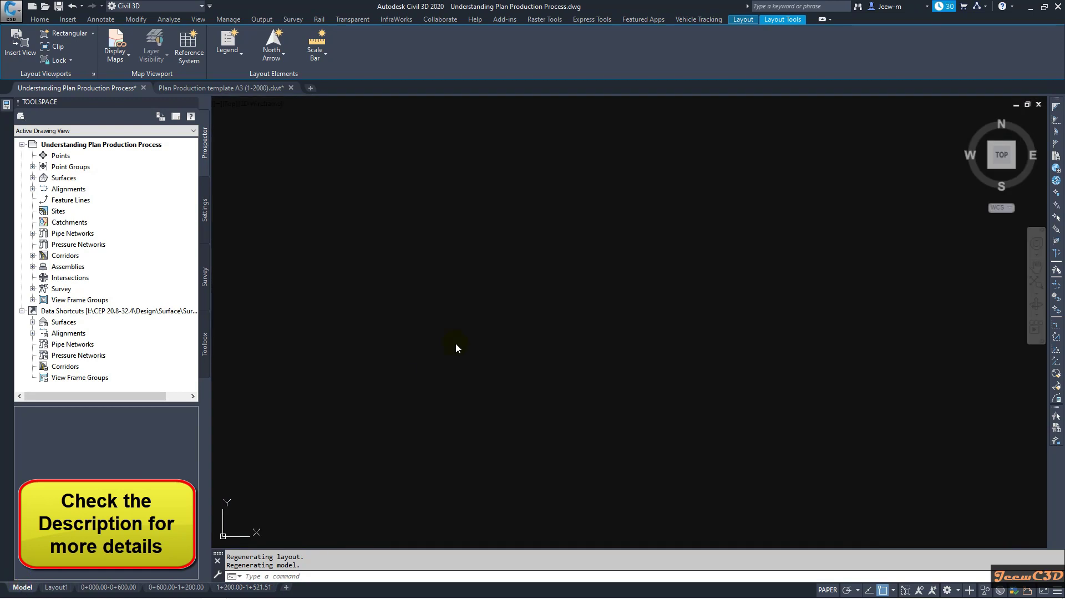
{"action": "scroll", "coordinate": [578, 231], "scroll_direction": "down", "scroll_amount": 2}
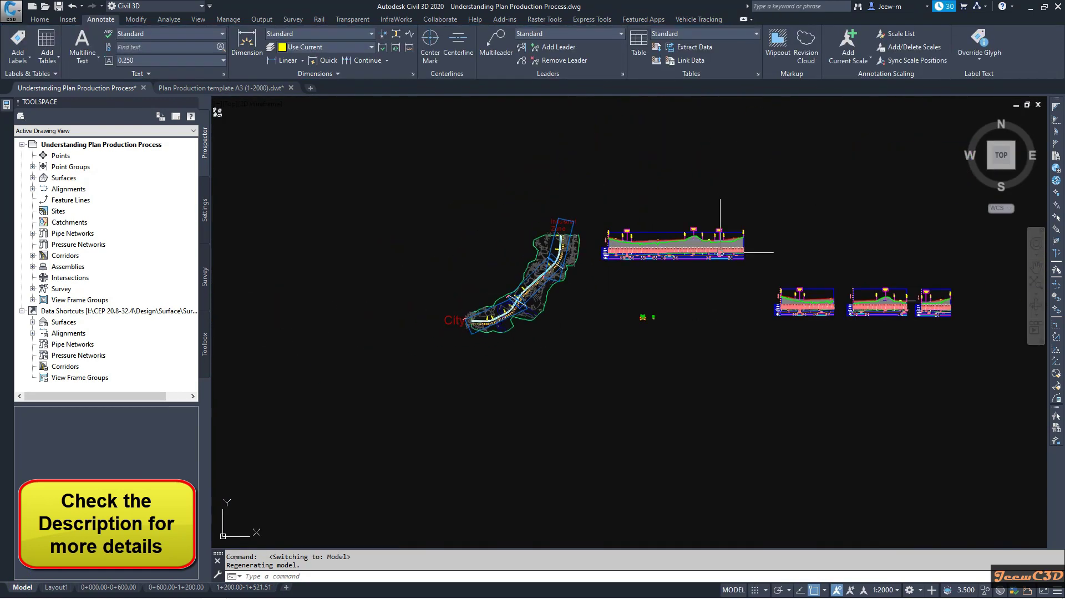
{"action": "scroll", "coordinate": [737, 235], "scroll_direction": "up", "scroll_amount": 7}
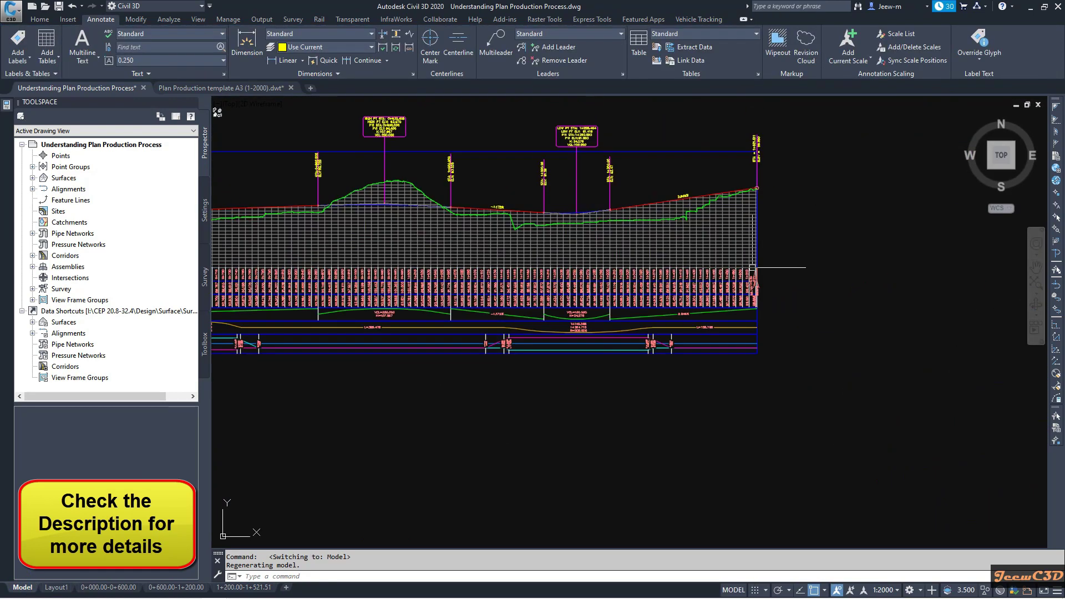
{"action": "scroll", "coordinate": [777, 281], "scroll_direction": "down", "scroll_amount": 8}
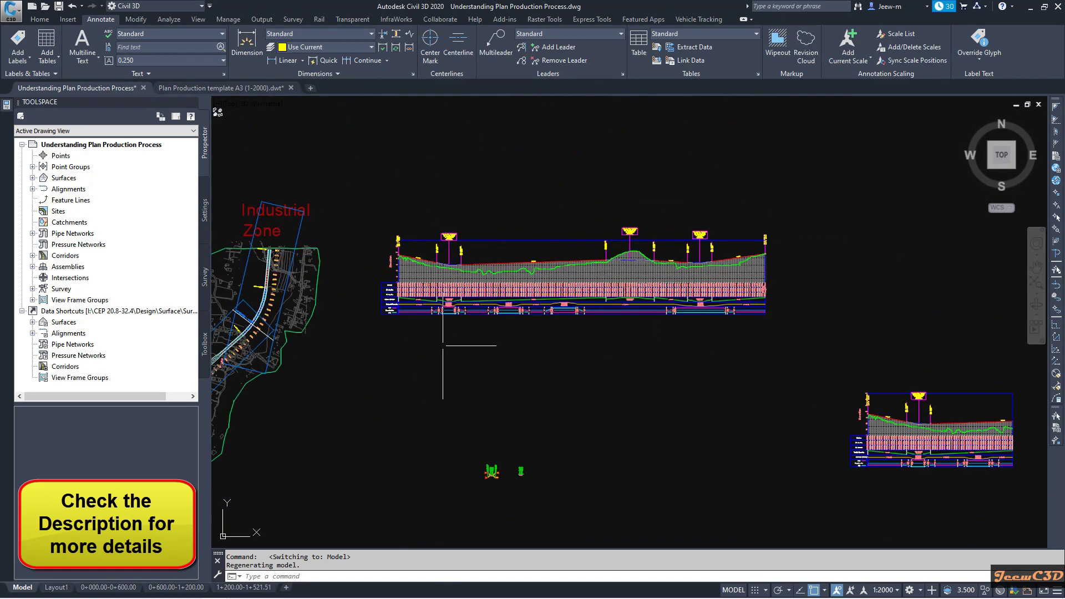
{"action": "left_click", "coordinate": [101, 590]}
{"action": "scroll", "coordinate": [289, 333], "scroll_direction": "down", "scroll_amount": 5}
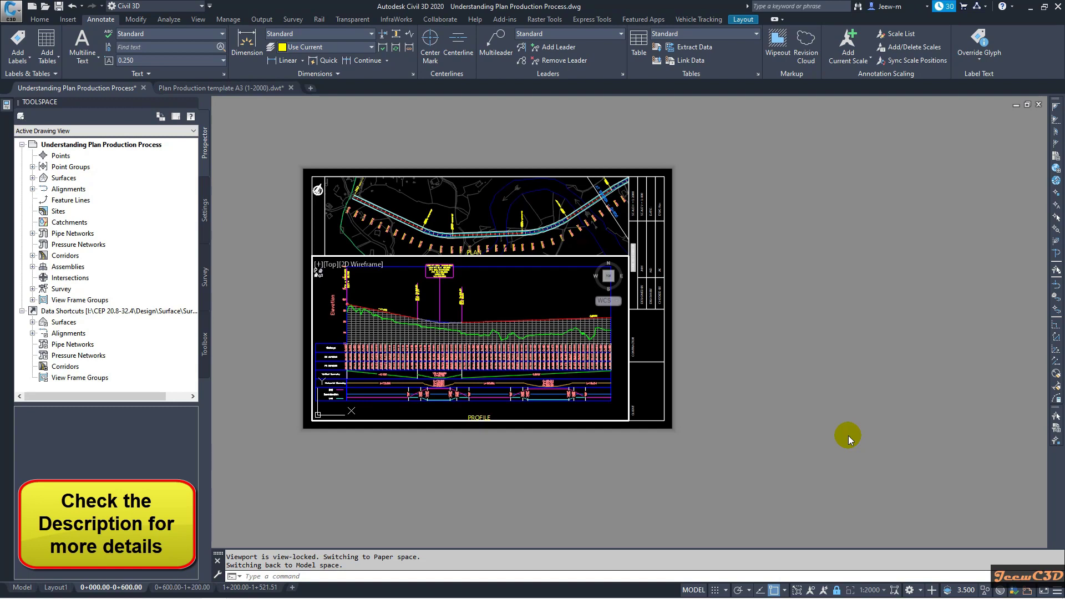
Exit the profile viewport to paper space on the 0+000.00-0+600.00 sheet
{"action": "double_click", "coordinate": [800, 419]}
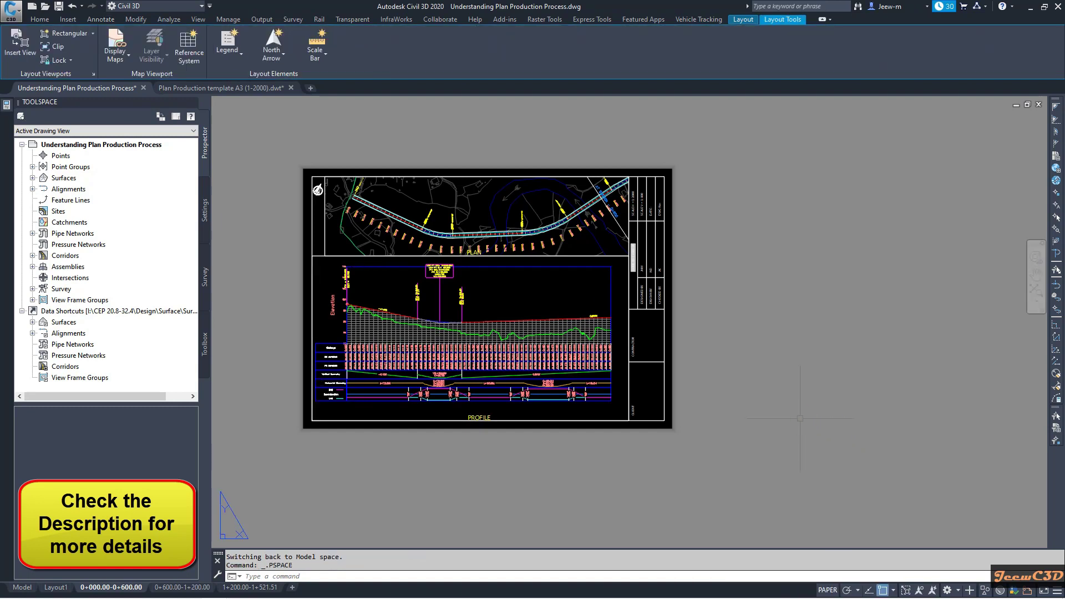